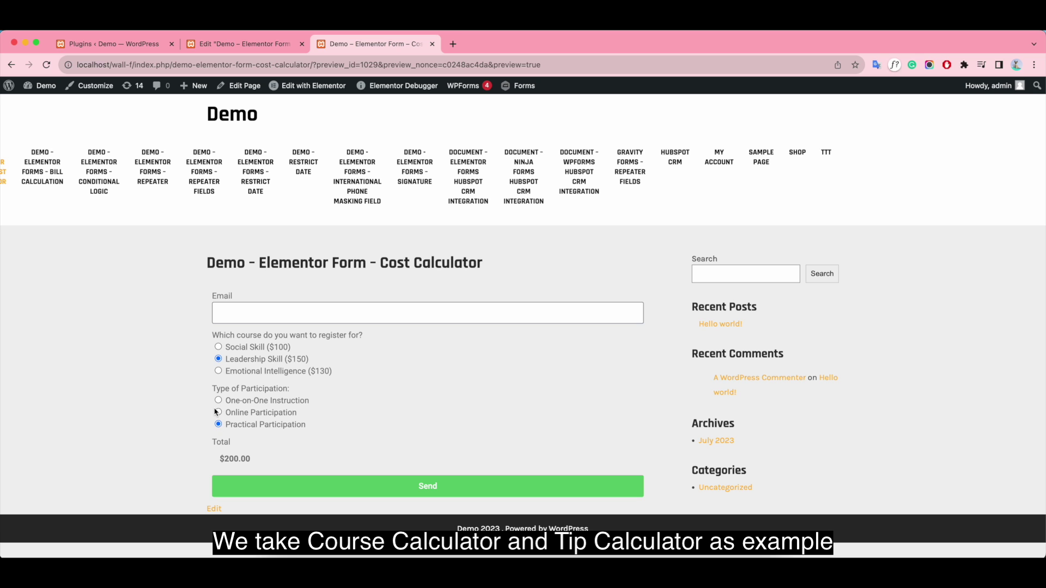
Step: In the preview, choose Online Participation, then One-on-One Instruction, bringing the total to $160.00
left_click(218, 413)
left_click(218, 401)
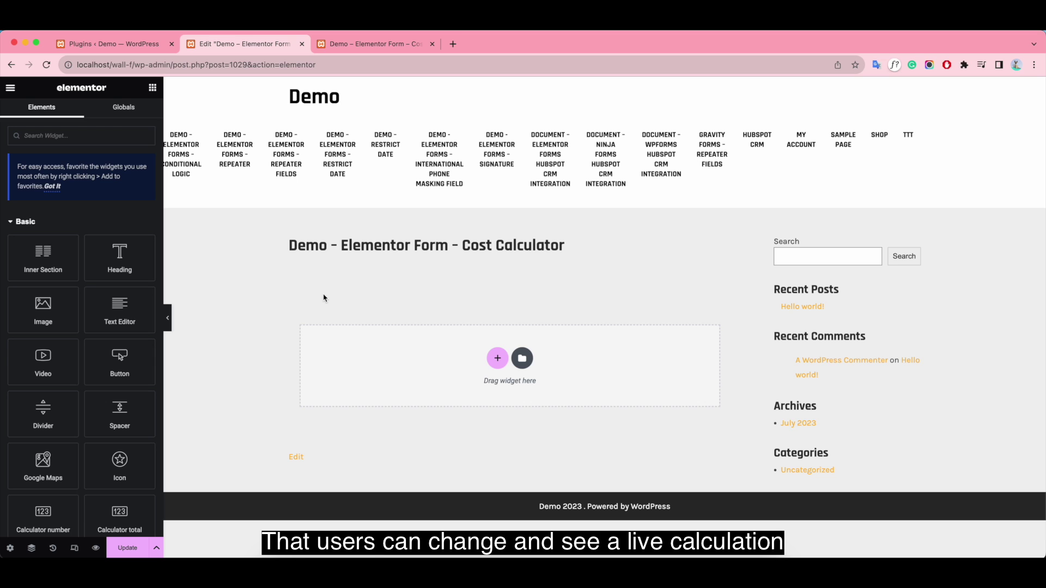
Step: Drag a Form widget from the Pro widgets into the empty page section
scroll(80, 370, "down", 5)
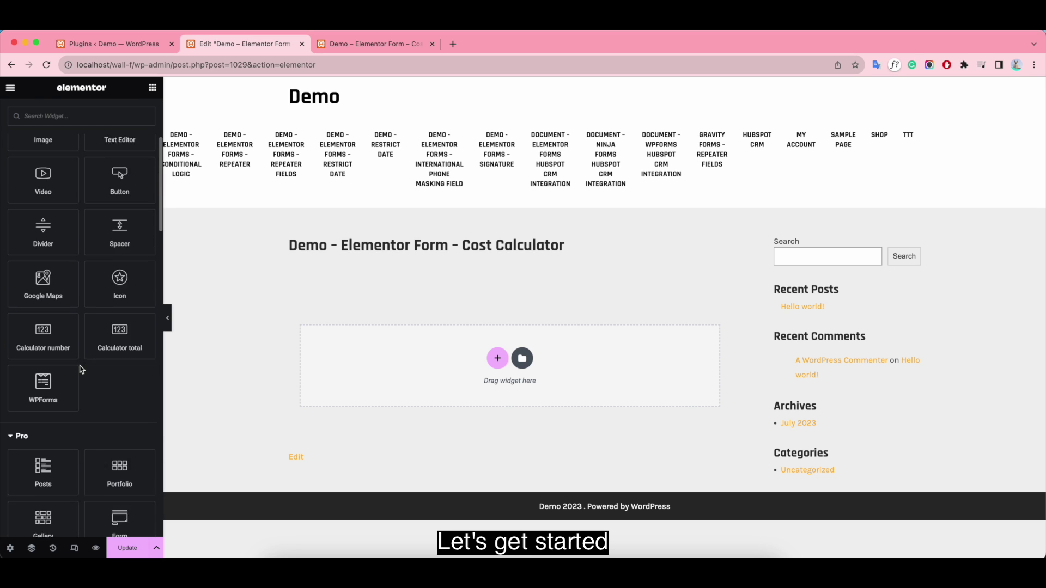
scroll(80, 370, "down", 4)
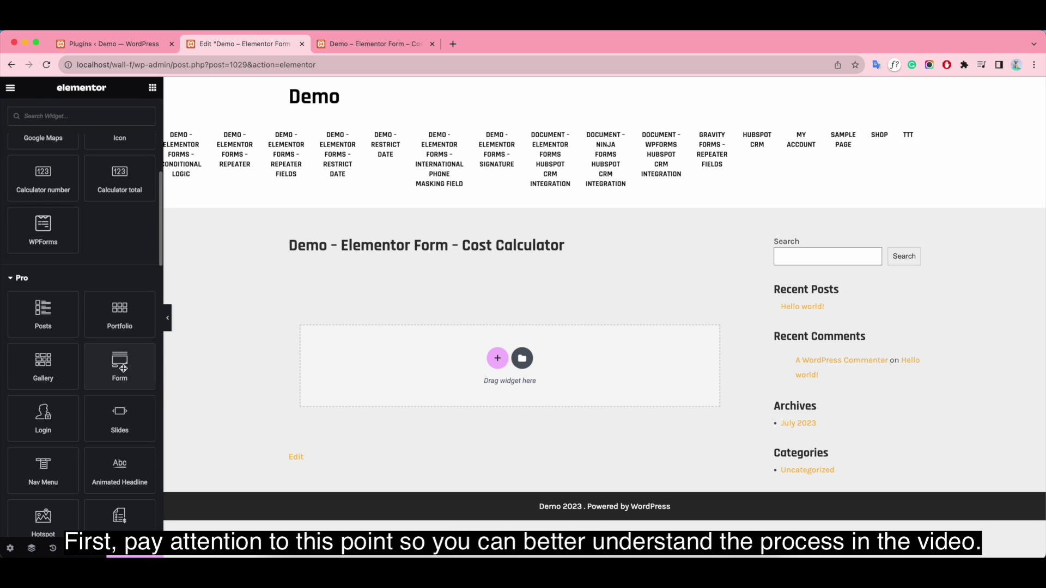
left_click_drag(123, 368, 489, 364)
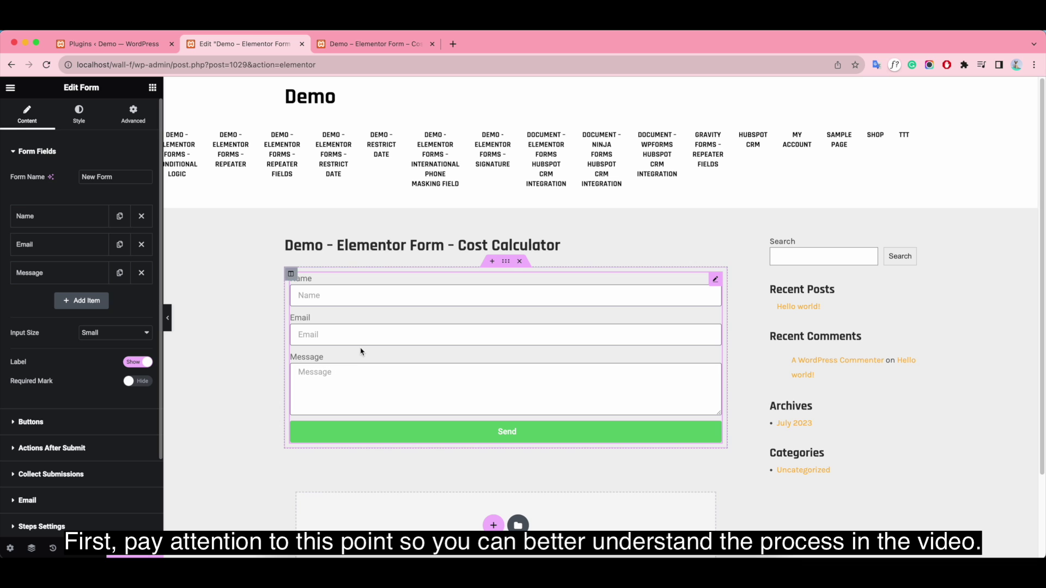
Step: Look up the Name and Email field IDs on their Advanced tabs
left_click(81, 223)
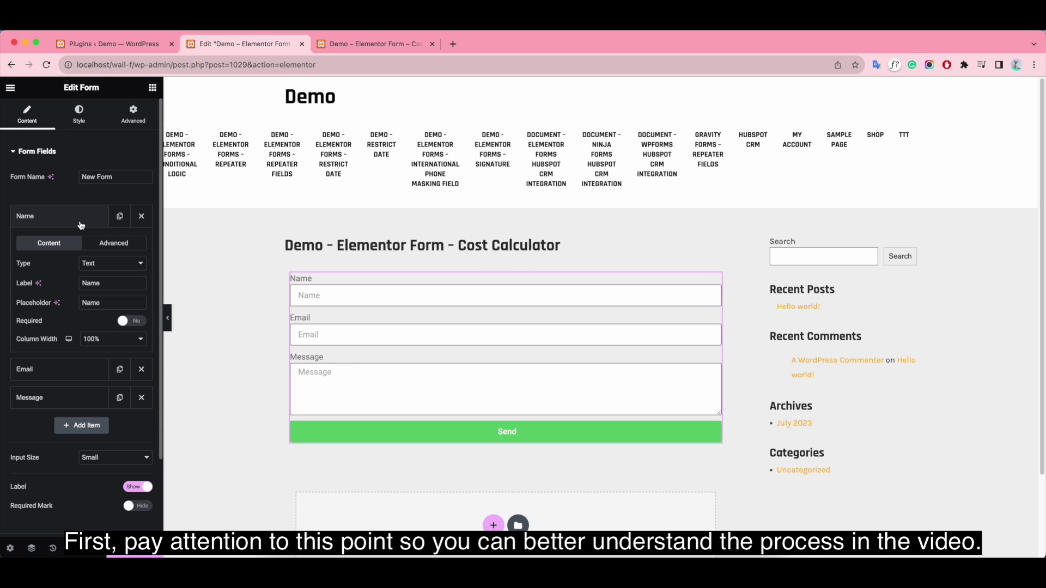
left_click(117, 243)
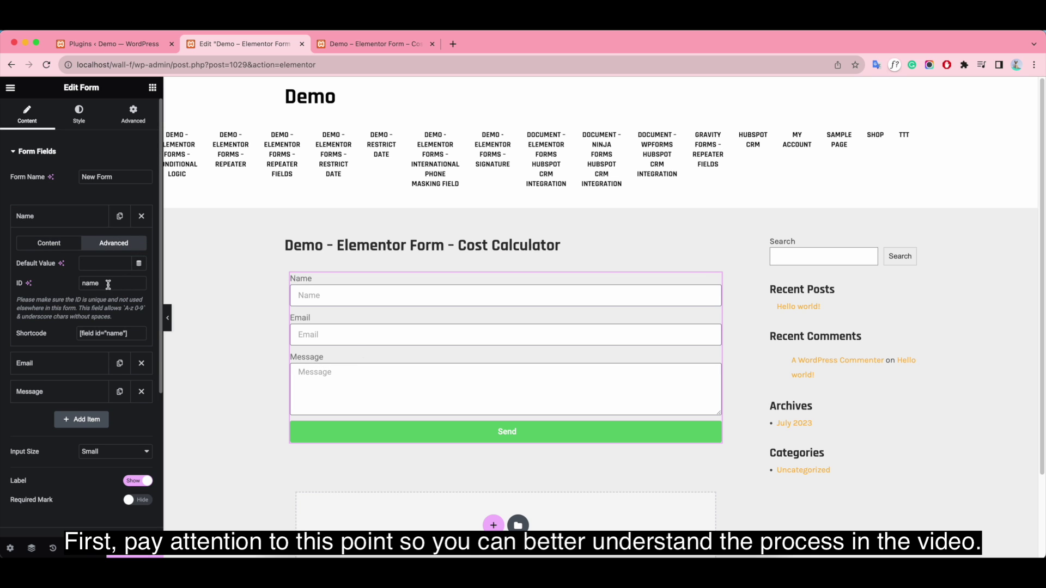
left_click(85, 360)
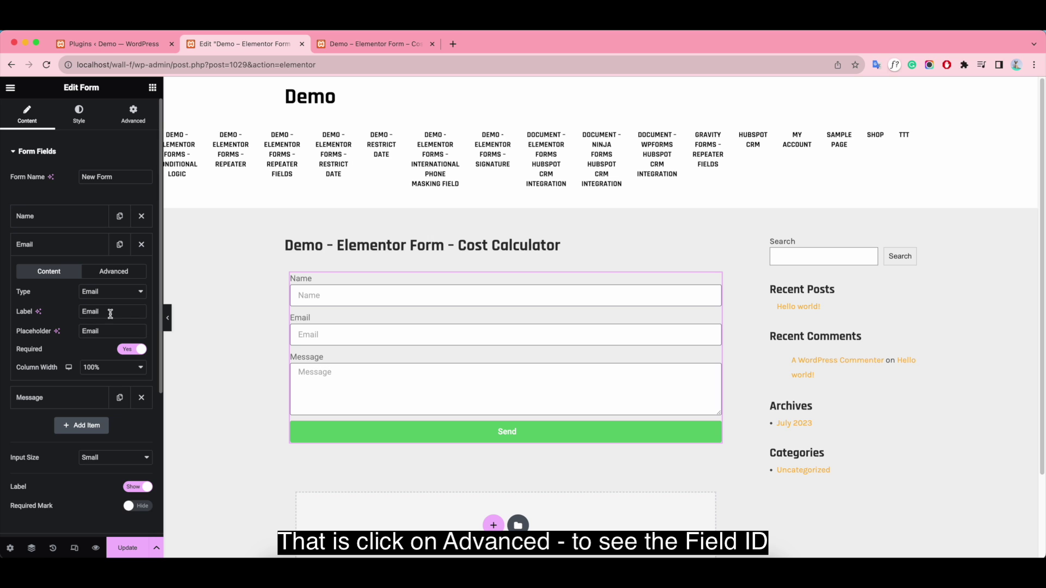
left_click(130, 275)
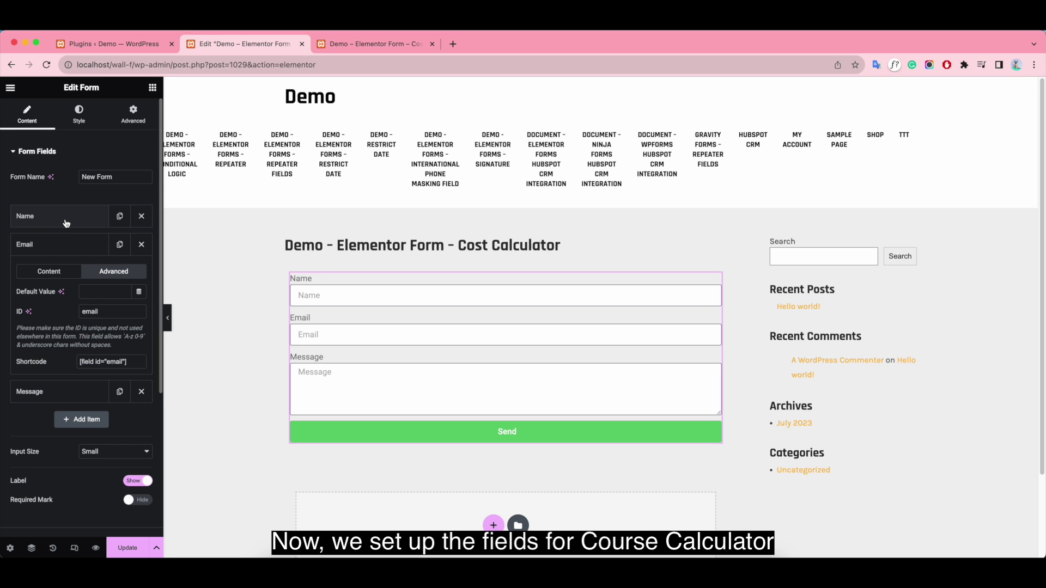
Step: Delete the Name field so only Email and Message remain
left_click(141, 216)
left_click(65, 218)
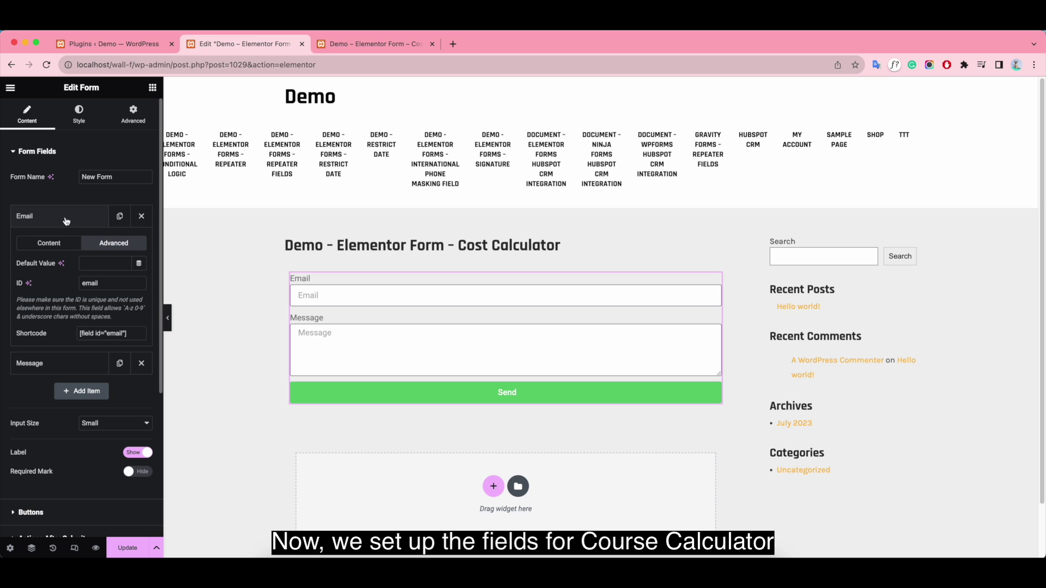
left_click(77, 244)
Step: Clear the Email placeholder and make Message a radio field labelled 'Which course do you want to register for'
double_click(81, 304)
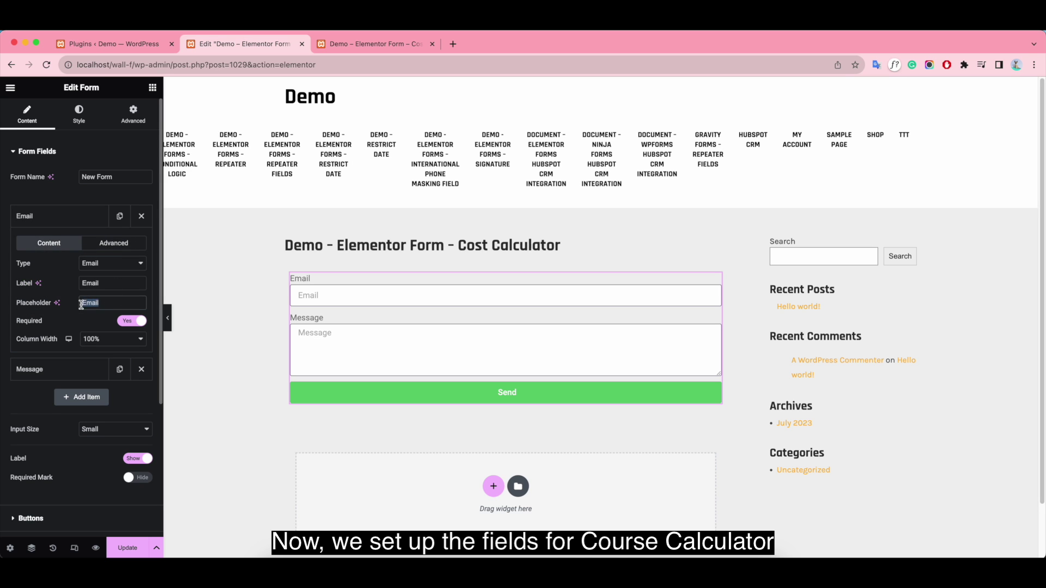
key("BackSpace")
left_click(54, 369)
left_click(120, 294)
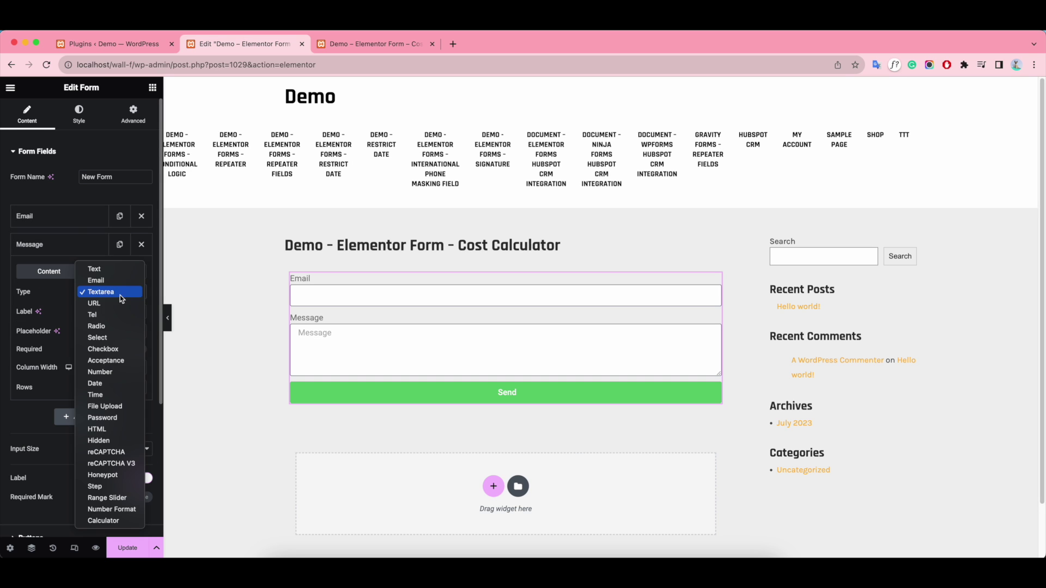
left_click(97, 326)
double_click(114, 312)
key("BackSpace")
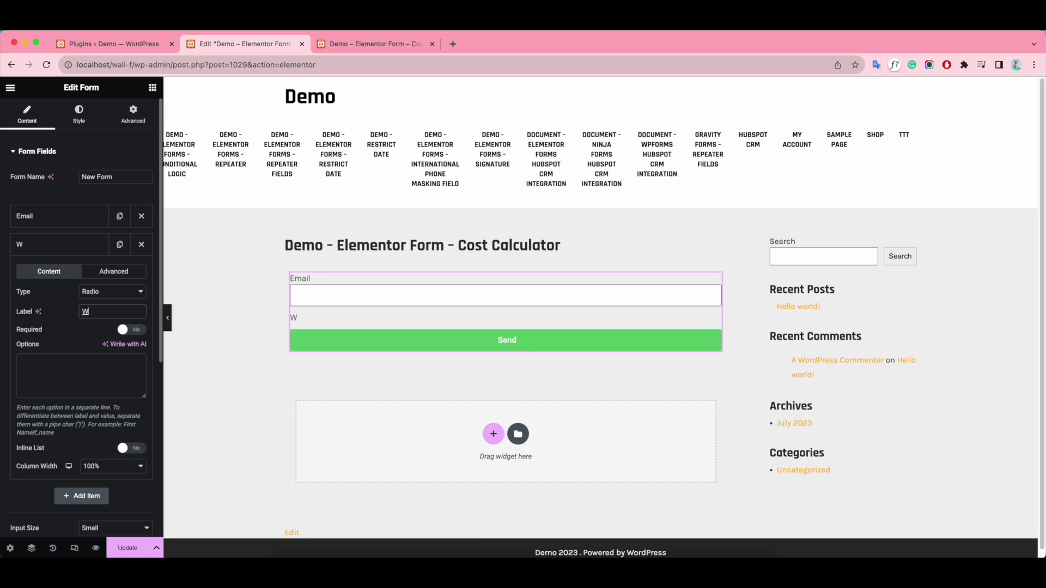
type("Which course do y")
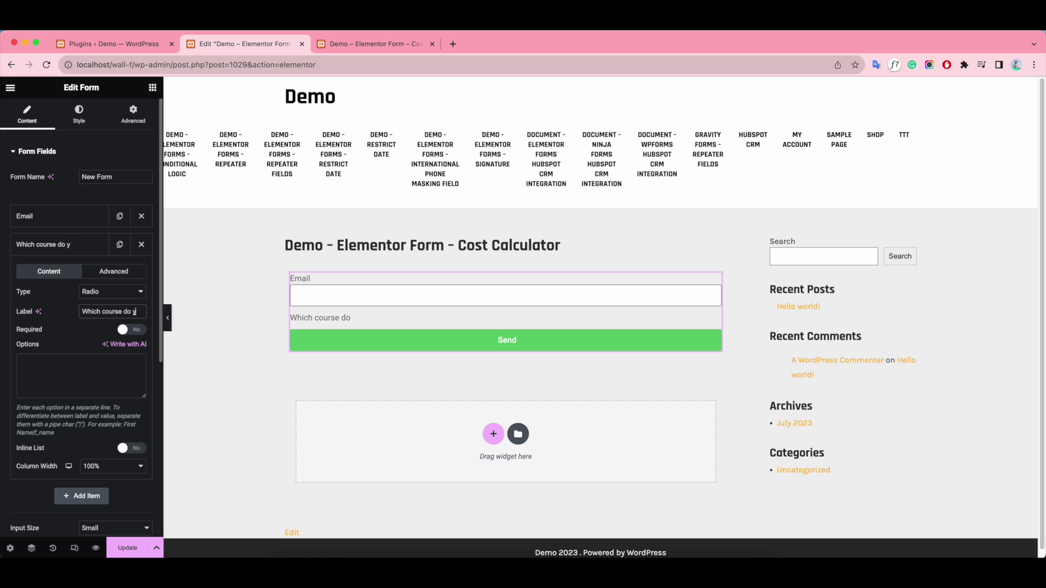
type("ou want to")
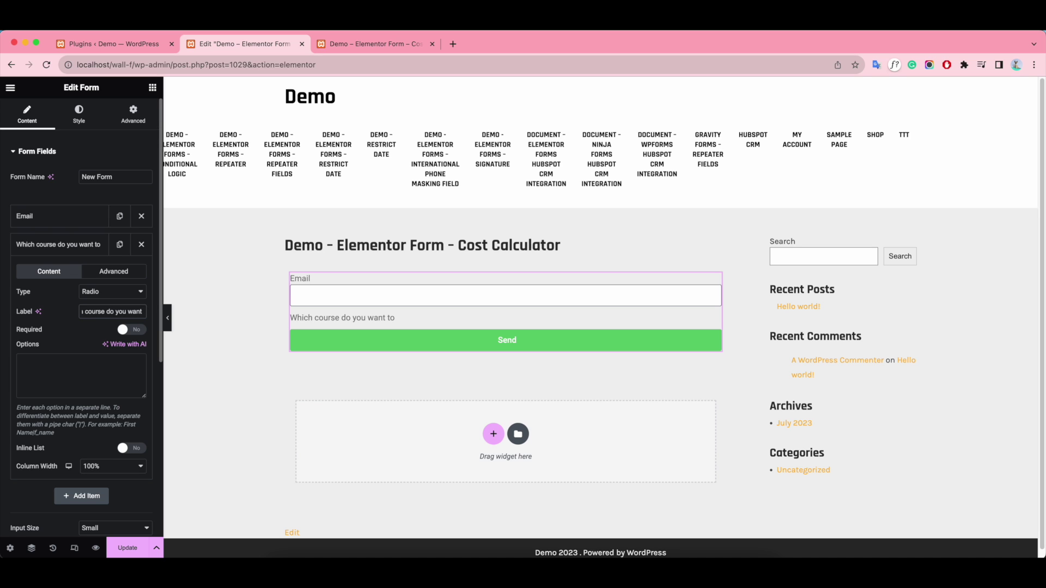
type(" register for?")
Step: Enter the options Social Skill ($100)|100, Leadership Skill ($150)|150 and Emotional Intelligence ($130)|130
left_click(52, 378)
type("s")
type("Social skil")
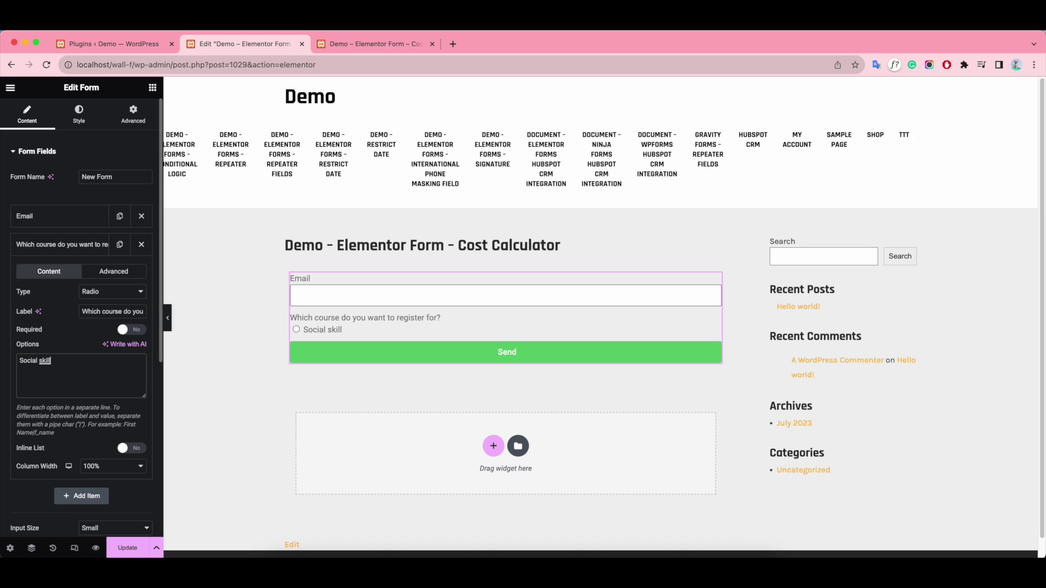
double_click(45, 360)
type("Skill ($100)|100")
key("Return")
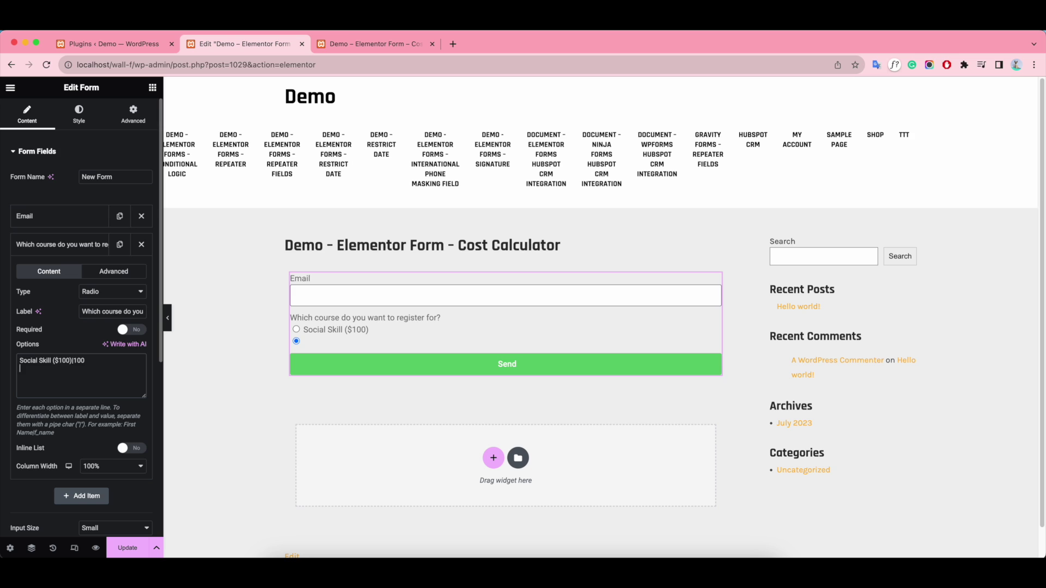
type("Leadership Skill ($")
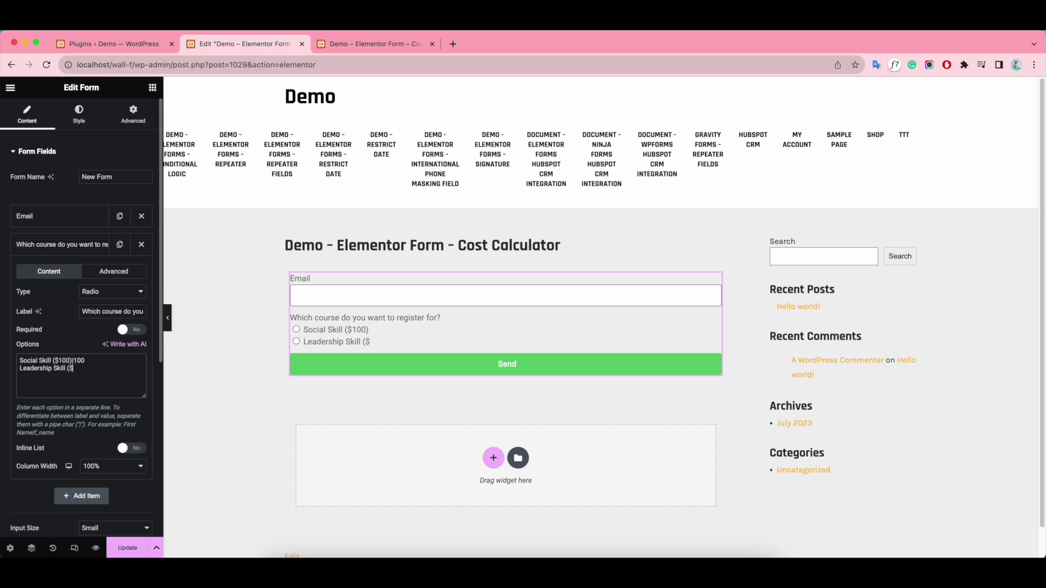
type("150)|150")
key("Return")
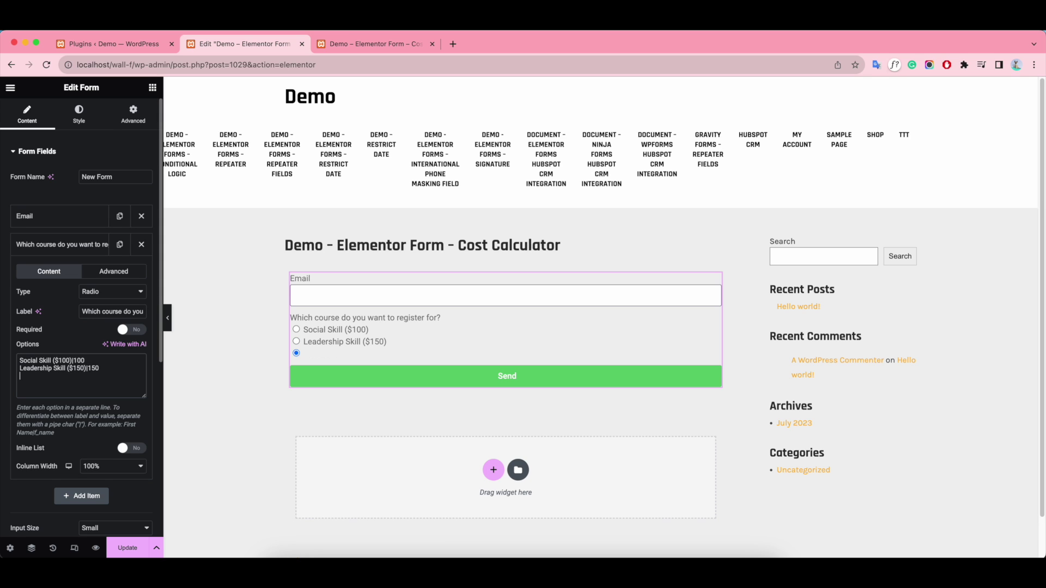
type("Emotional Intelligence")
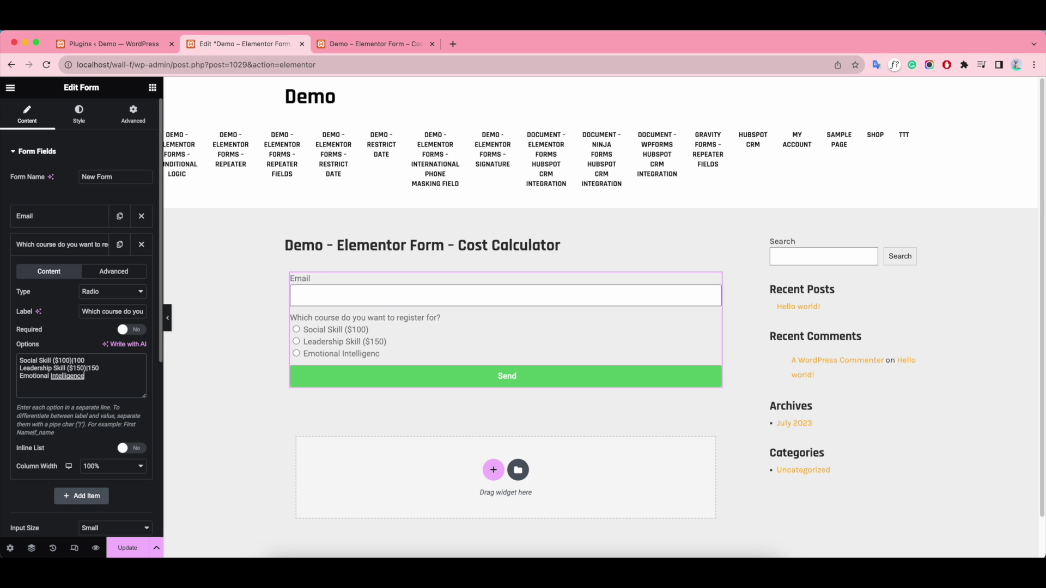
type(" ($130)|130")
scroll(93, 389, "down", 1)
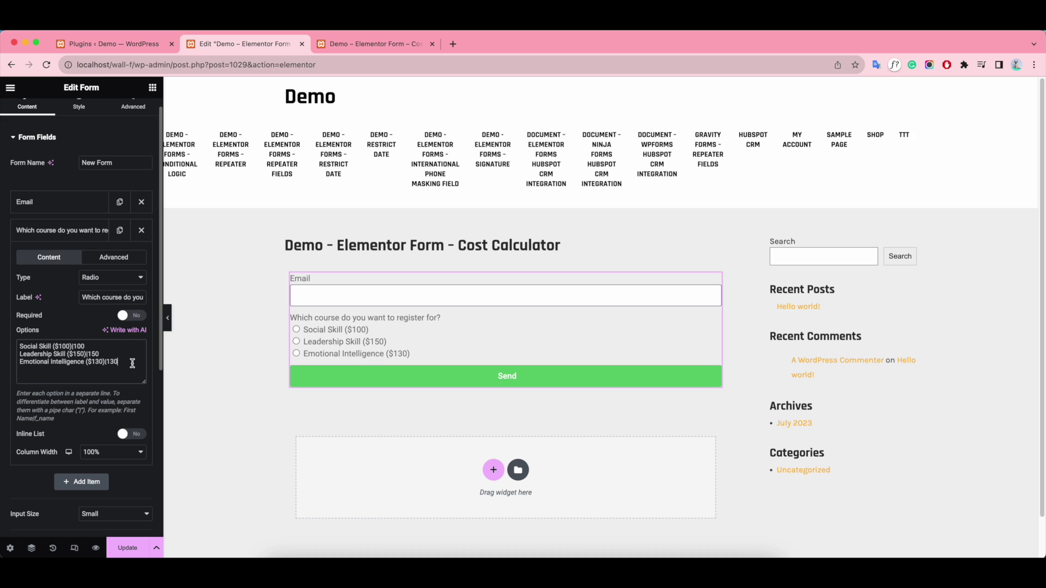
scroll(130, 356, "down", 1)
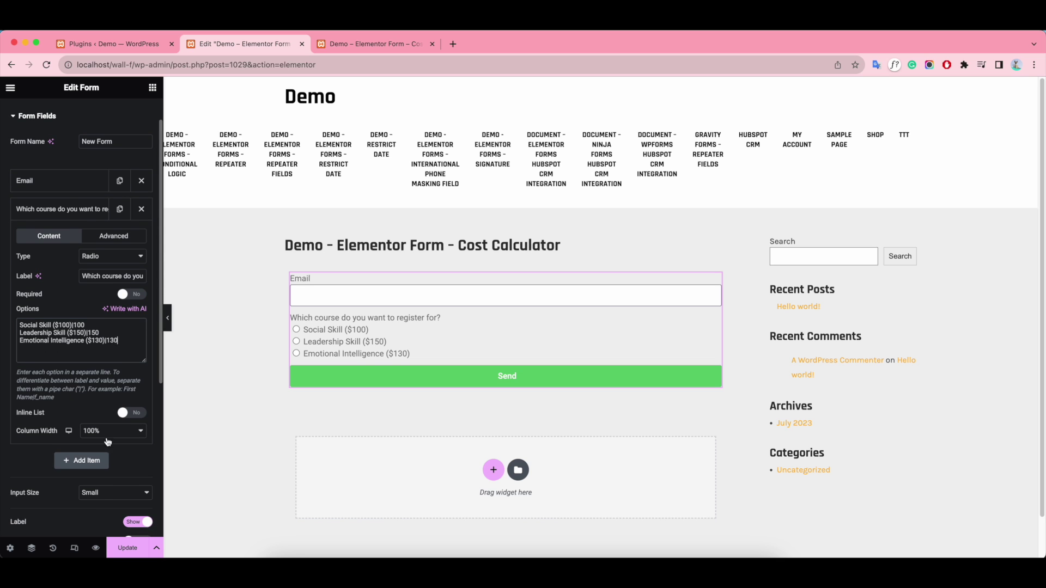
Step: Add a new radio field labelled 'Type of Participation:'
left_click(82, 461)
left_click(113, 285)
left_click(109, 342)
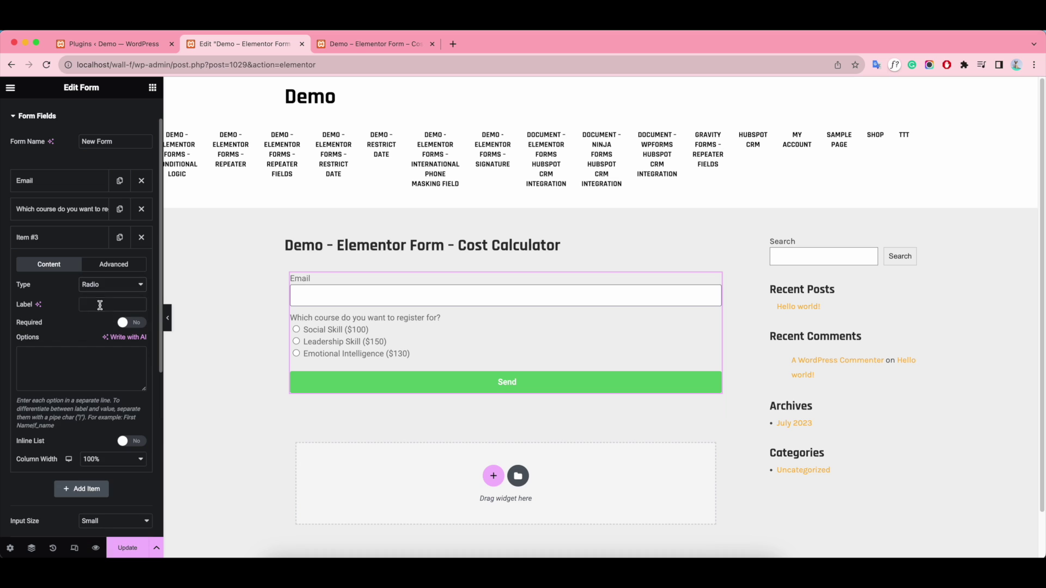
type("Type of")
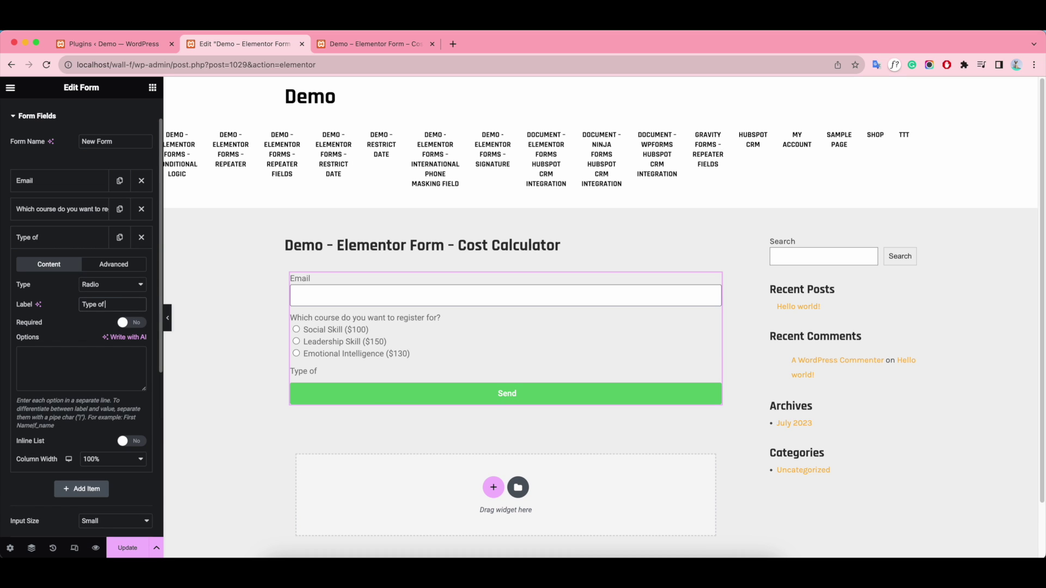
type(" Pa")
key("BackSpace")
key("BackSpace")
key("BackSpace")
type("pa")
key("BackSpace")
key("BackSpace")
type("Participation:")
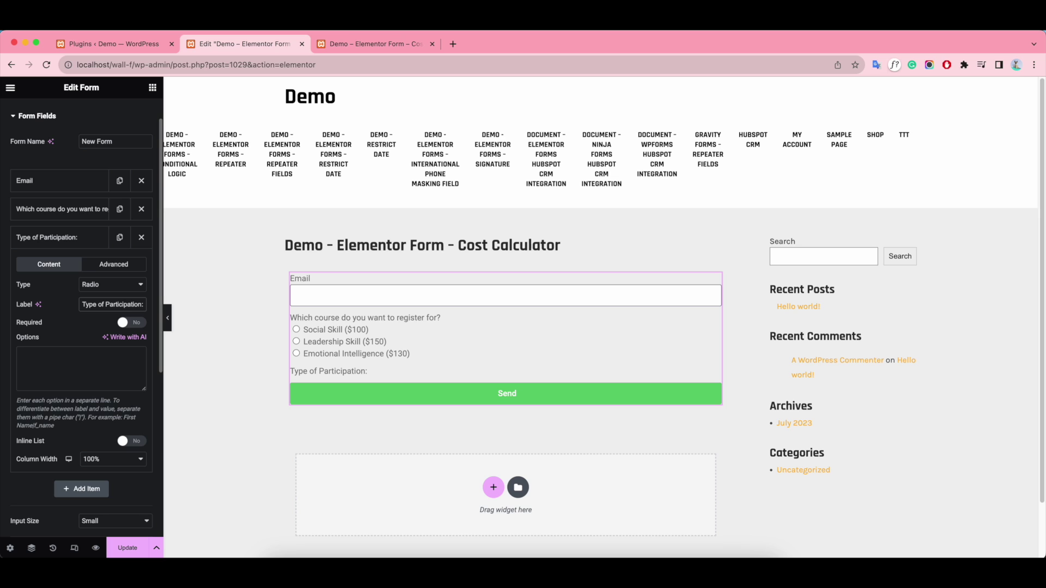
Step: Enter One-on-One Instruction, Online Participation|30 and Practical Participation as options, fixing the 'Particicpation' typo
left_click(66, 364)
type("O")
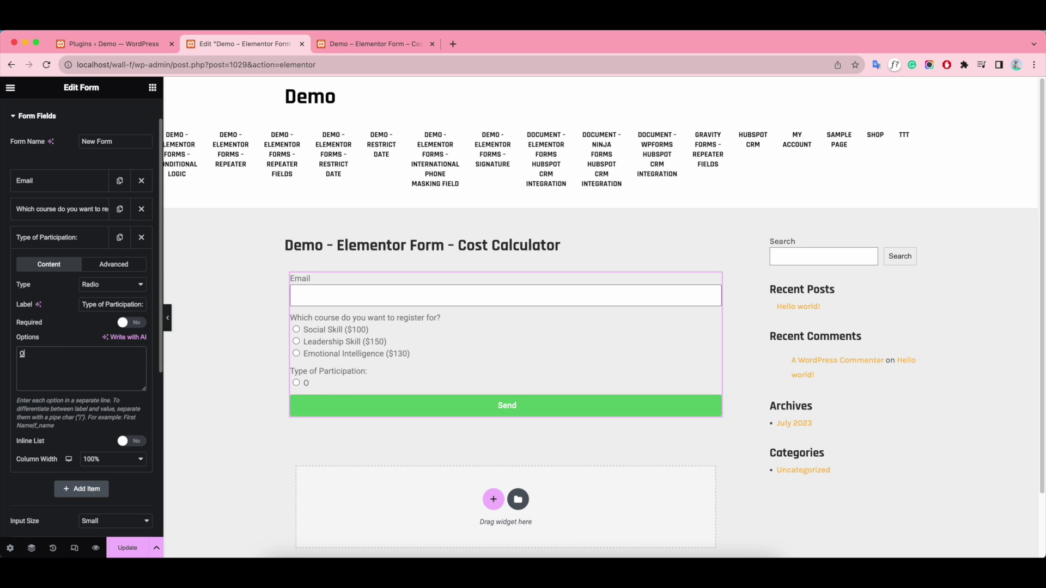
type("ne-")
key("BackSpace")
key("BackSpace")
key("BackSpace")
key("BackSpace")
type("One-on-One Instruction")
key("Return")
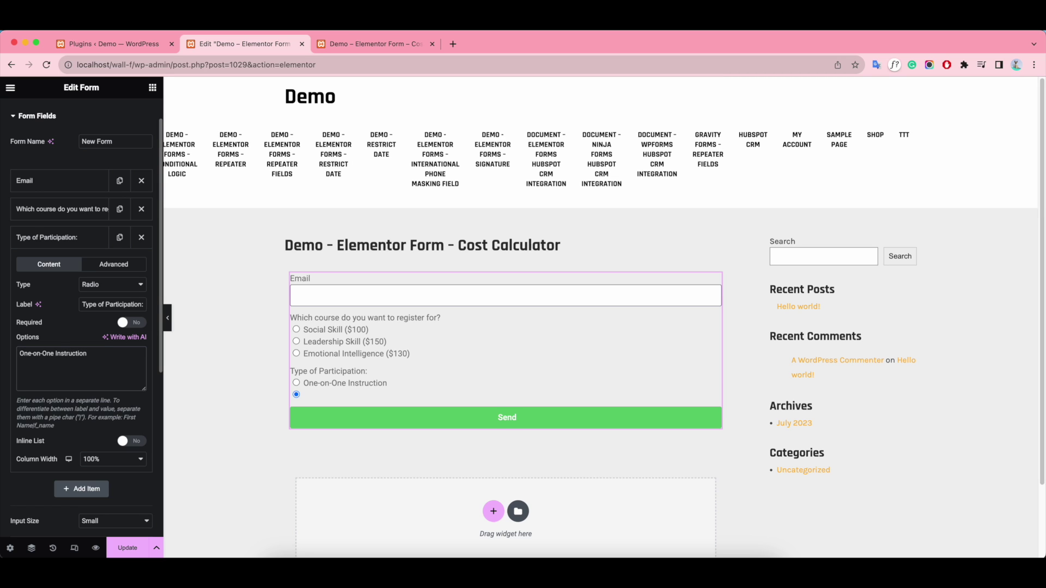
key("BackSpace")
type("|100")
key("Return")
type("Online Par")
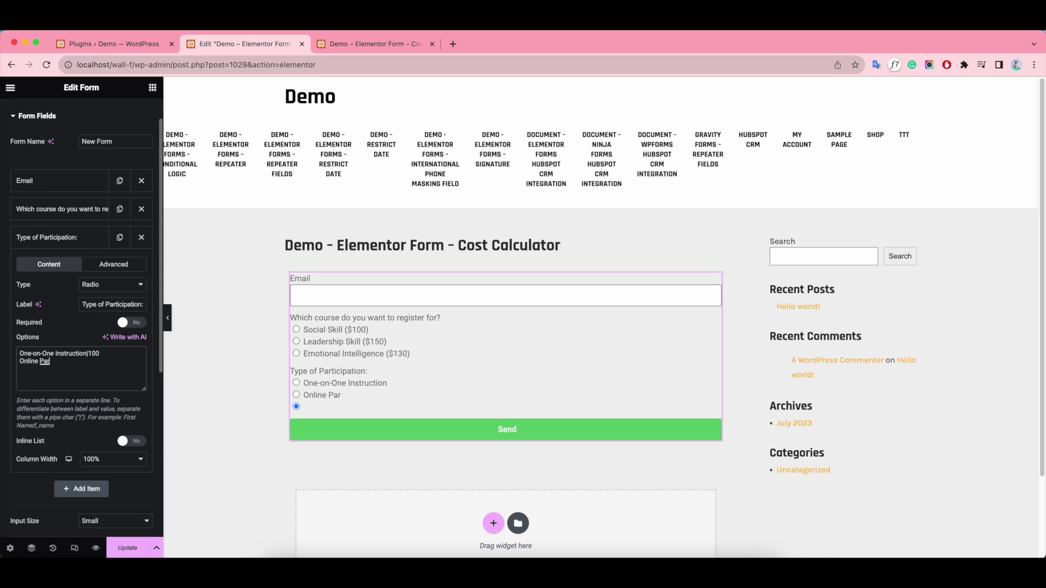
type("ticipation|30 ")
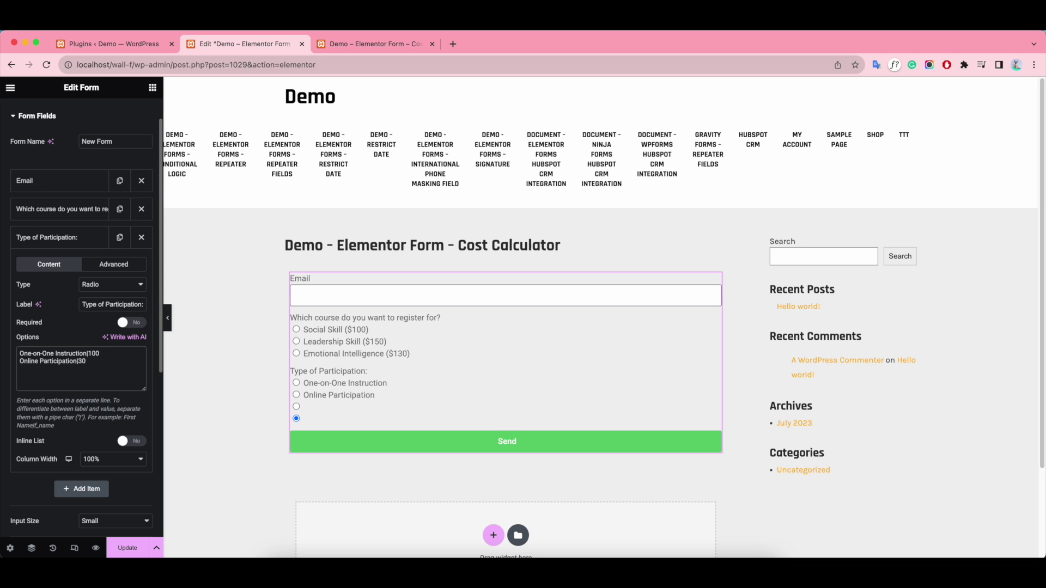
type("Practical Particicpation")
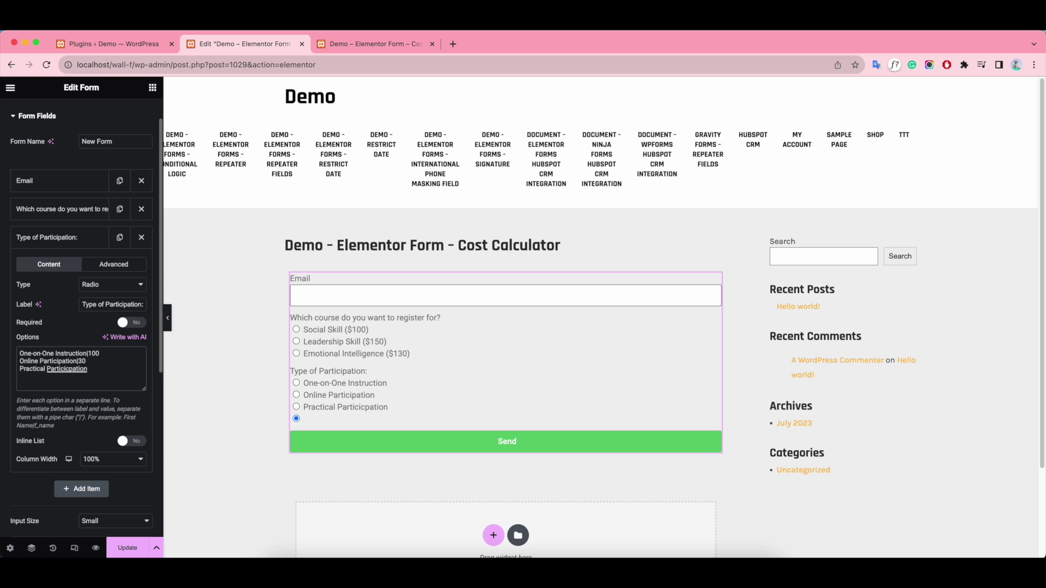
type("|")
left_click(71, 369)
key("BackSpace")
Step: Give Practical Participation the value 50 and add a calculator field labelled Total
type("50")
left_click(101, 490)
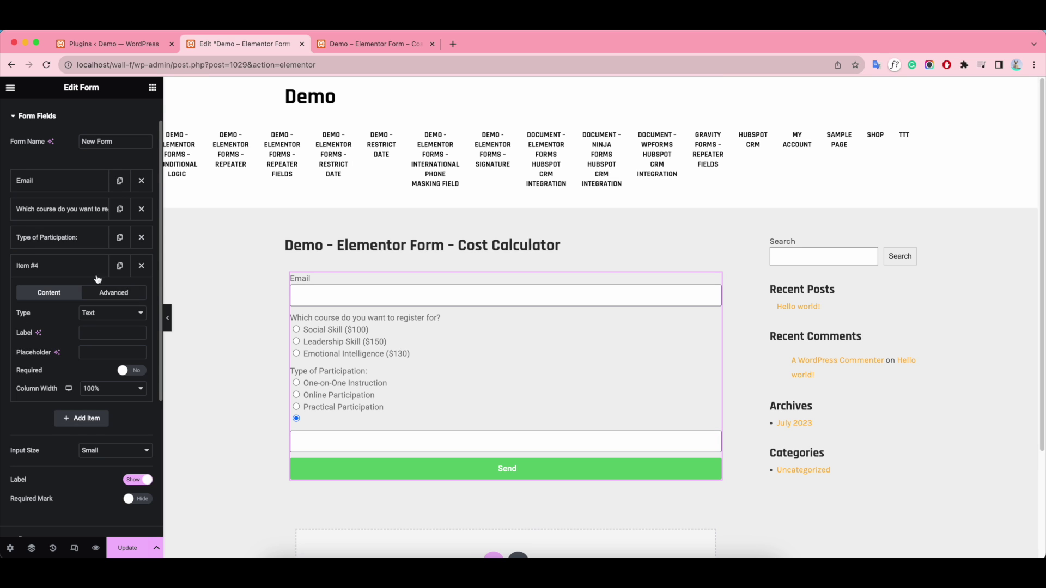
left_click(60, 238)
left_click(57, 490)
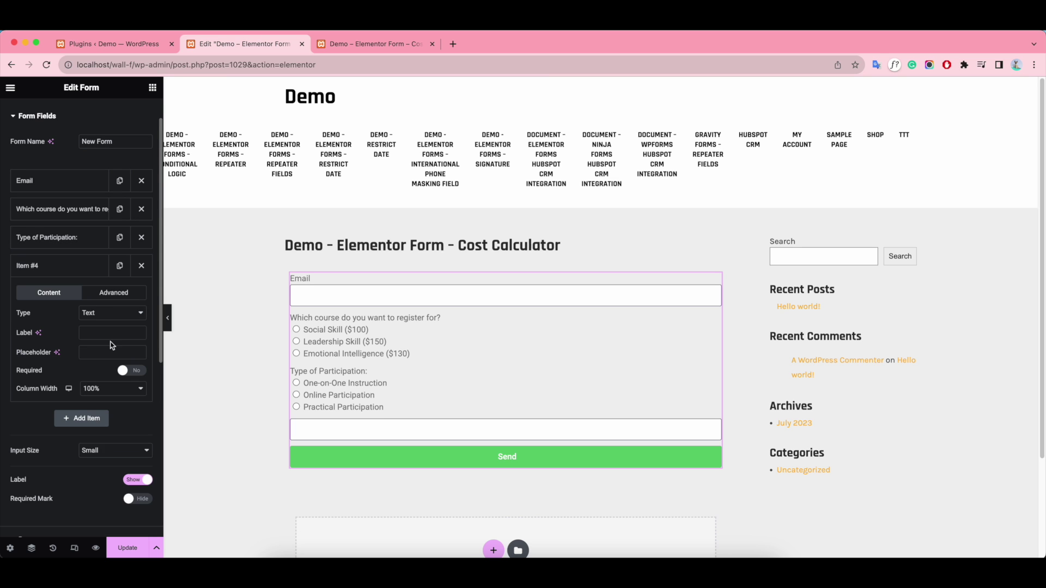
left_click(113, 315)
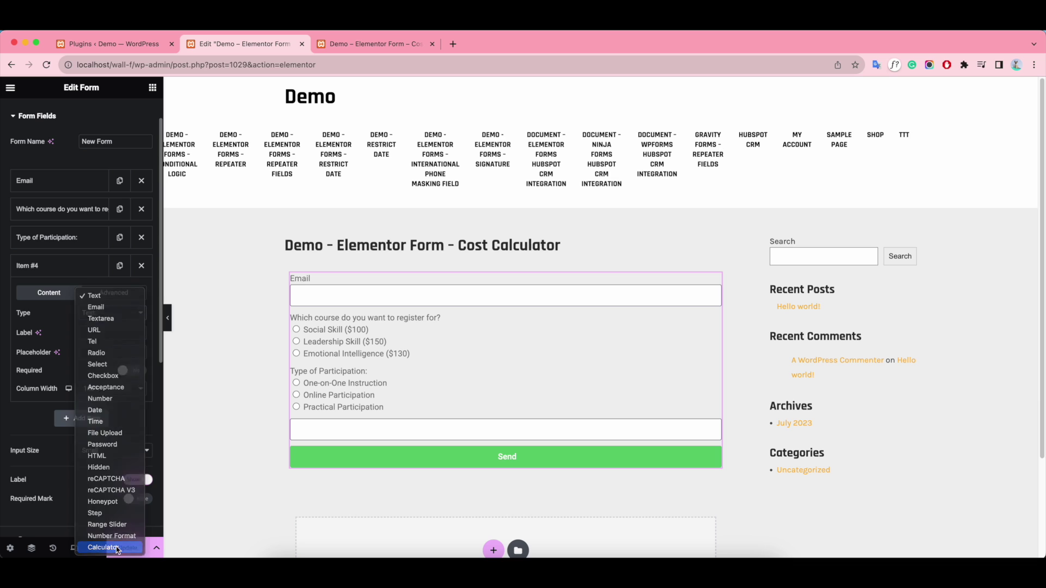
left_click(105, 547)
left_click(108, 331)
type("Total")
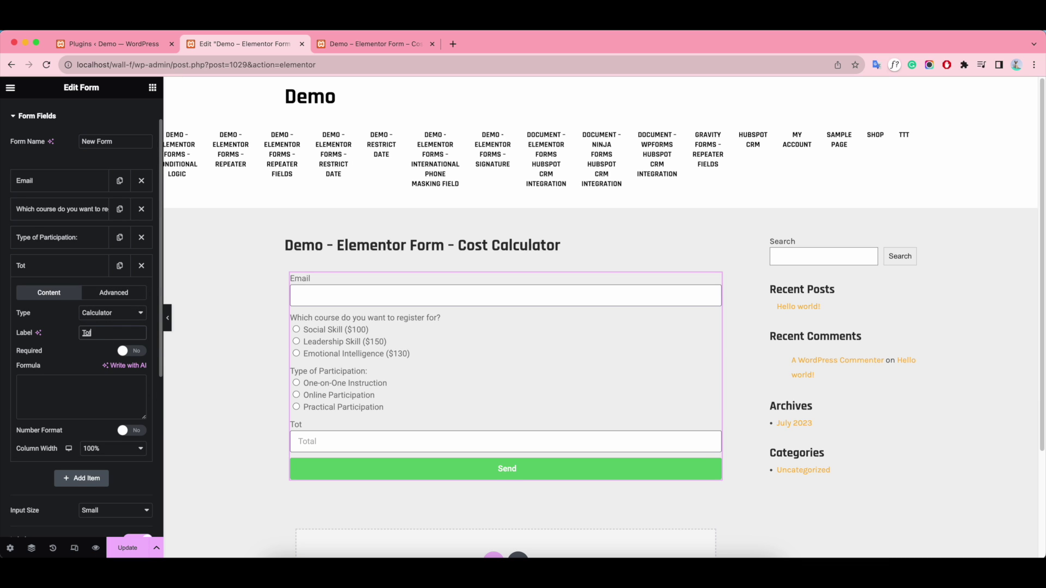
Step: Build the Total formula message+field_69d1174 using the copied course field ID
left_click(79, 383)
left_click(140, 385)
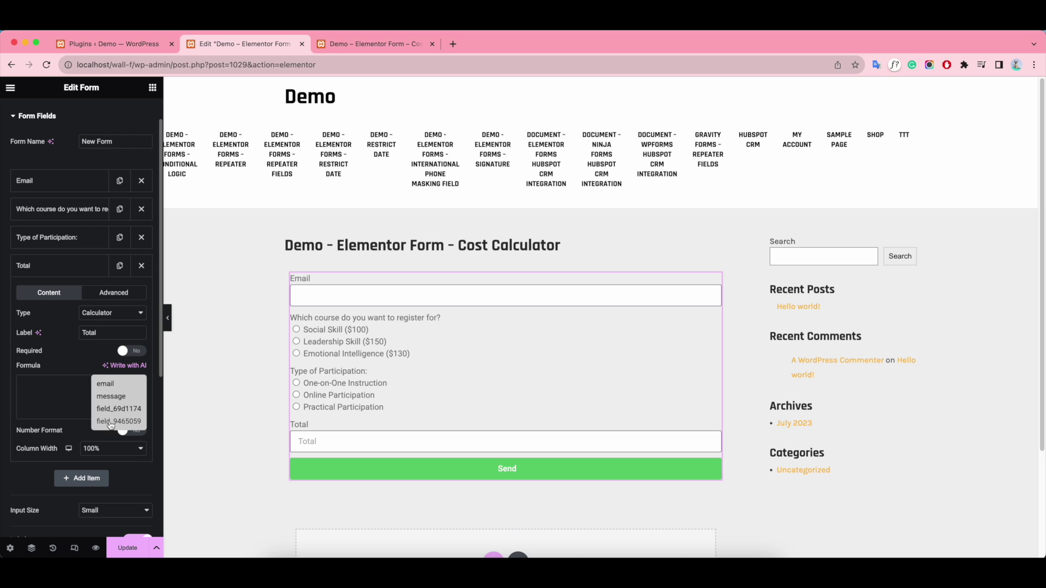
left_click(47, 210)
left_click(114, 236)
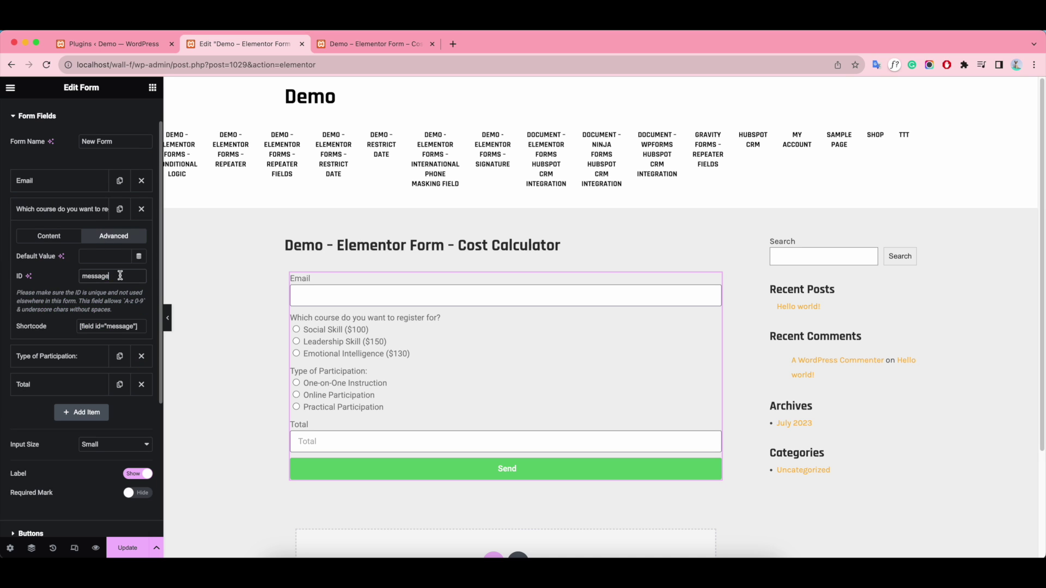
left_click_drag(121, 275, 74, 277)
key("super+c")
left_click(33, 385)
left_click(80, 391)
key("super+v")
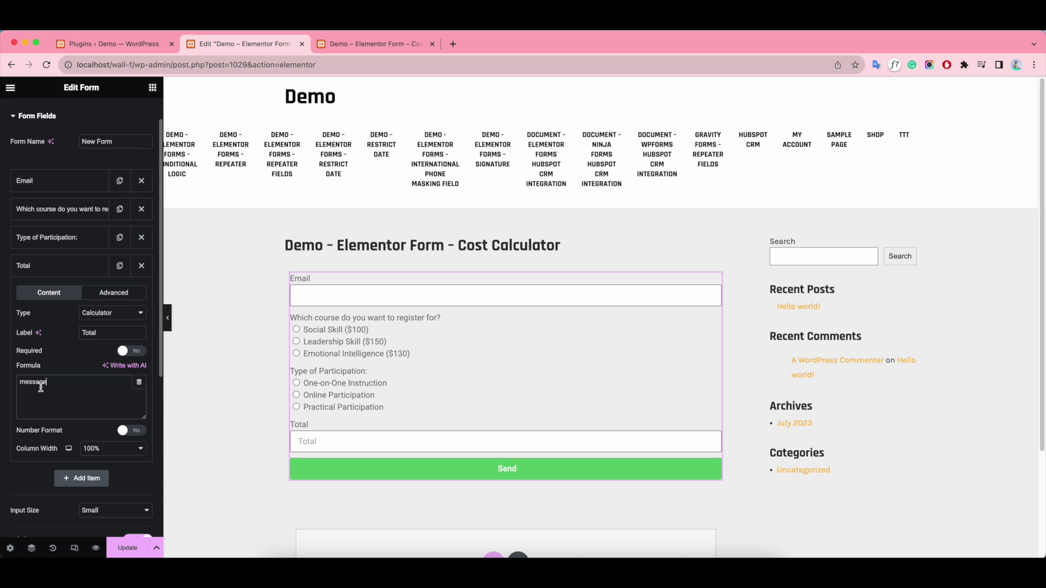
type("+")
left_click(139, 382)
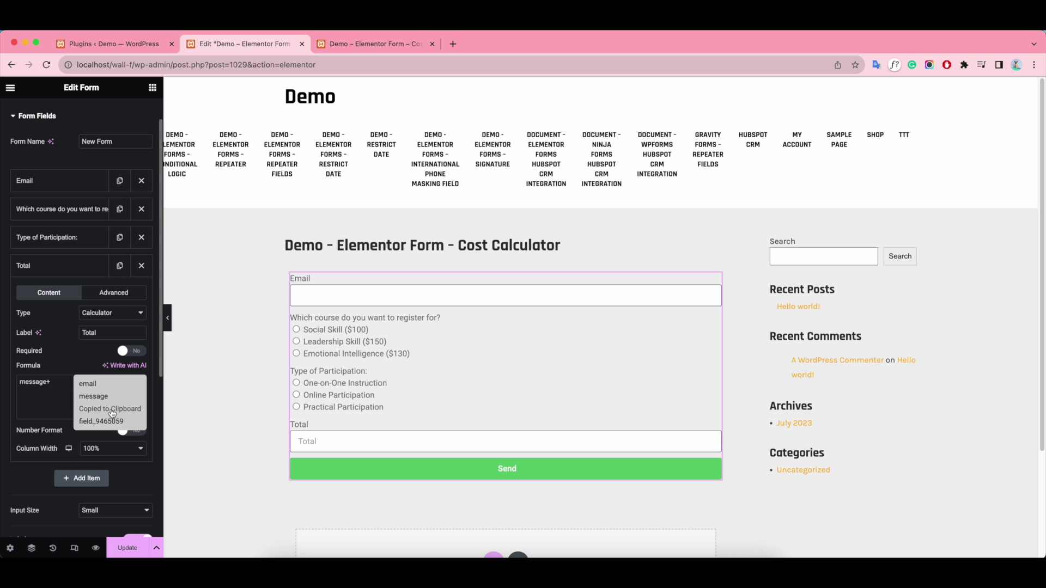
left_click(111, 414)
Step: Turn on Total's number format with a $ symbol, update the page and preview it
scroll(106, 395, "down", 1)
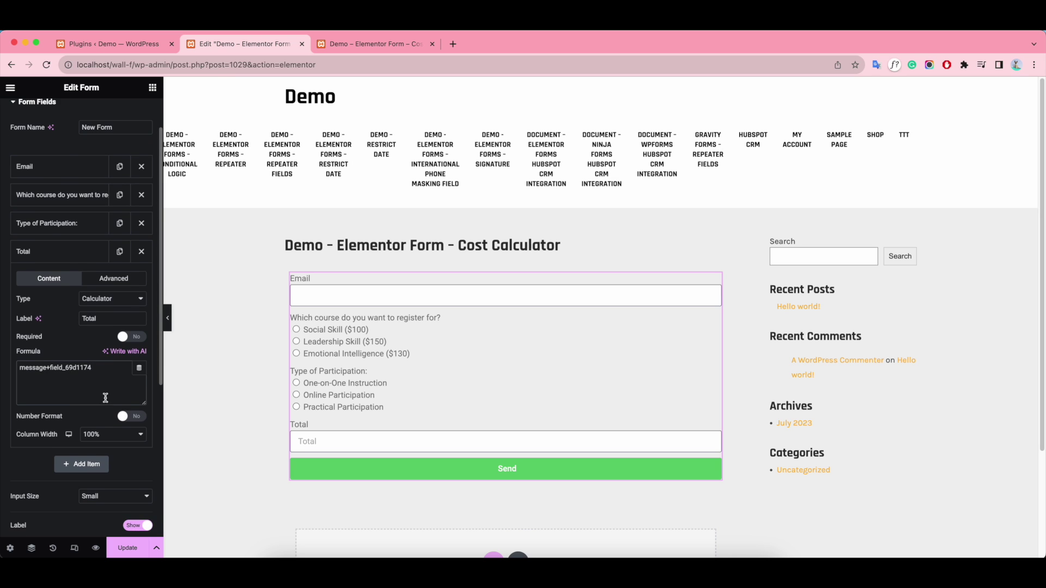
left_click(139, 421)
scroll(136, 419, "down", 3)
left_click(105, 402)
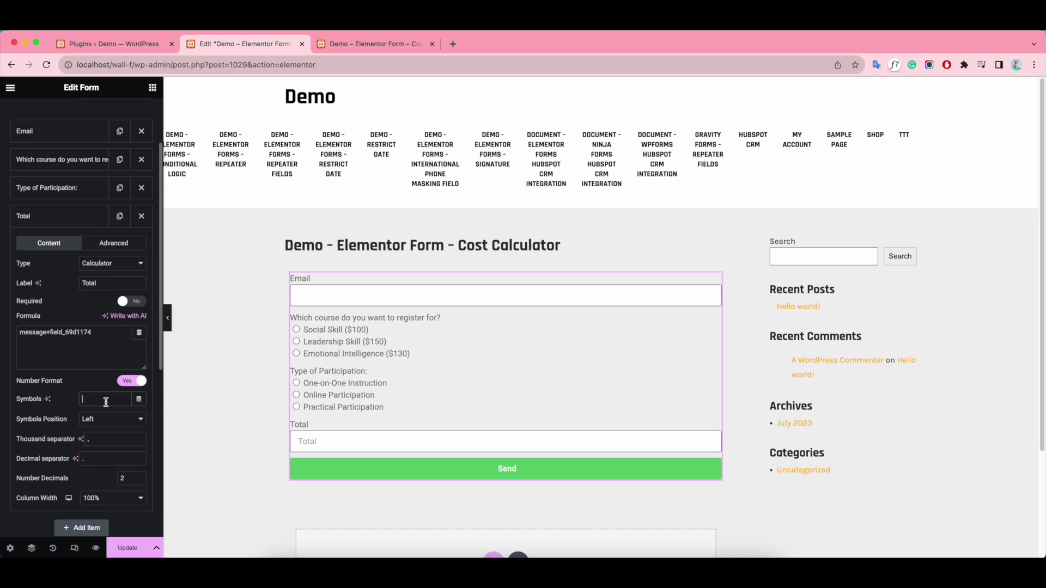
type("$")
scroll(107, 402, "down", 2)
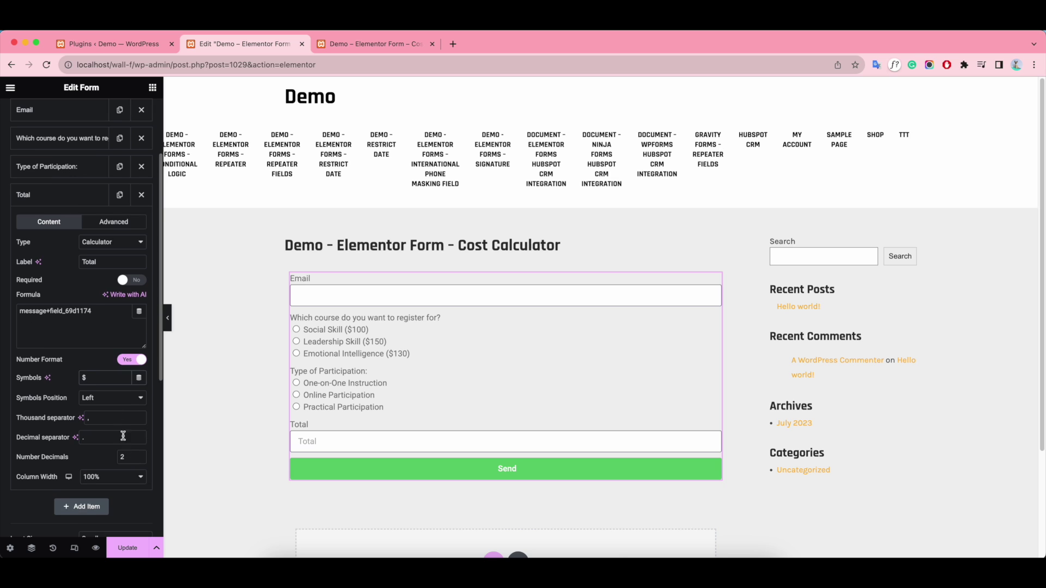
left_click(127, 548)
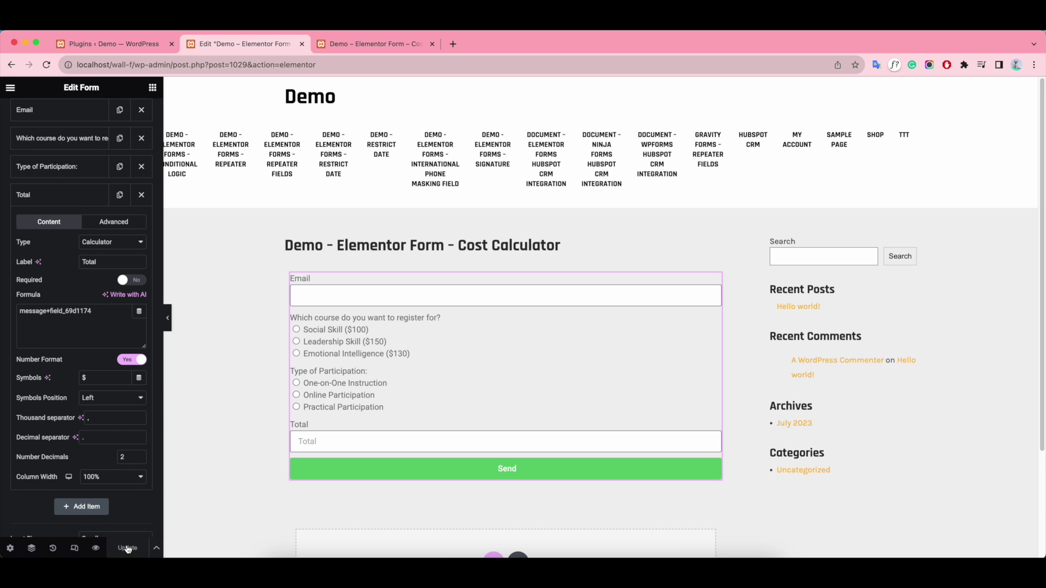
left_click(96, 548)
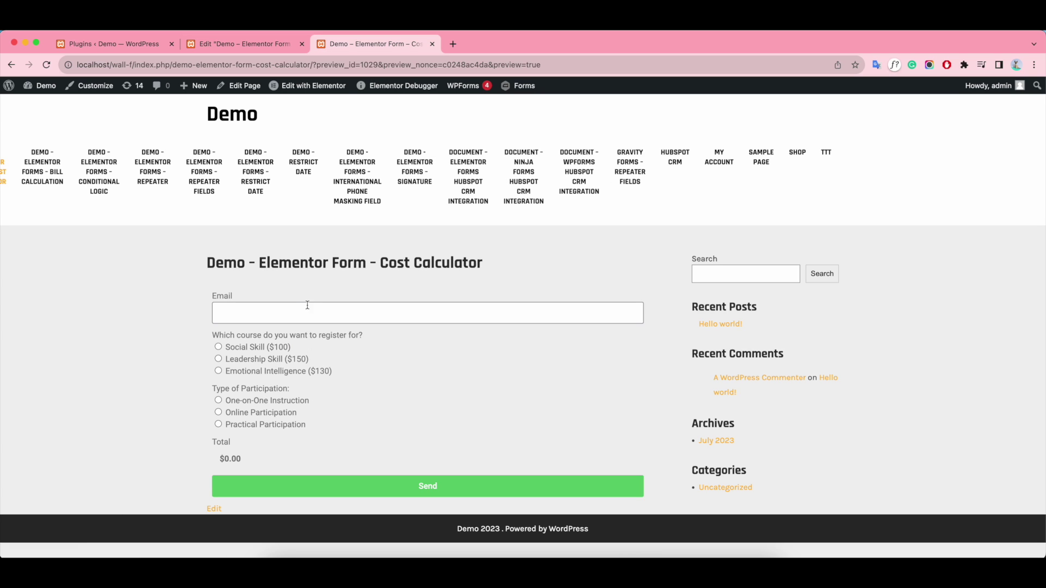
Step: Try several courses and participation types, ending on Emotional Intelligence and One-on-One Instruction for a $230.00 Total
left_click(219, 347)
left_click(219, 413)
left_click(218, 359)
left_click(219, 371)
left_click(219, 401)
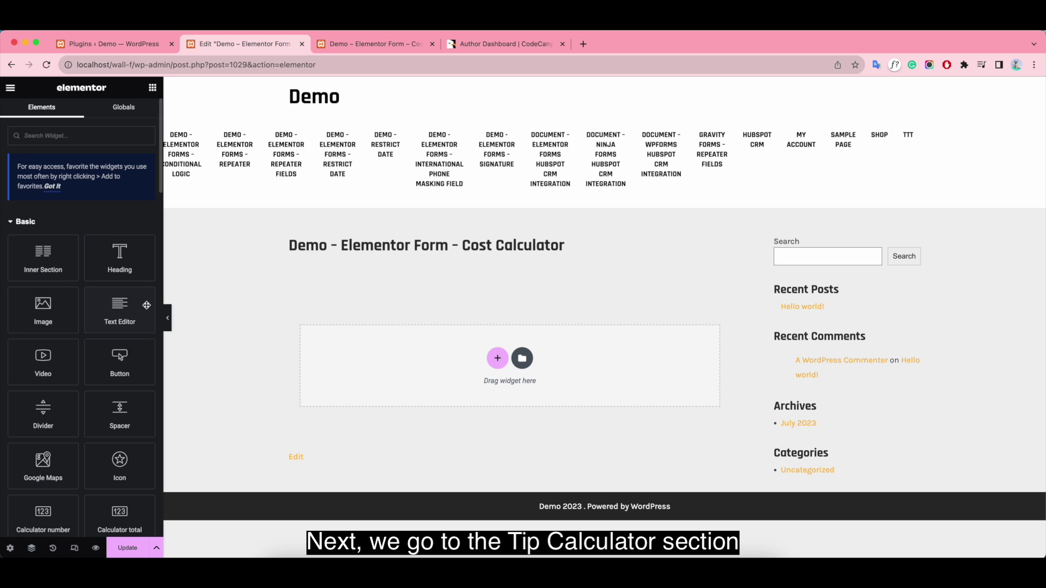
scroll(95, 333, "down", 8)
Step: Place a new Form widget and turn Name into a number format field labelled Bill with $
left_click_drag(120, 416, 458, 342)
left_click(59, 216)
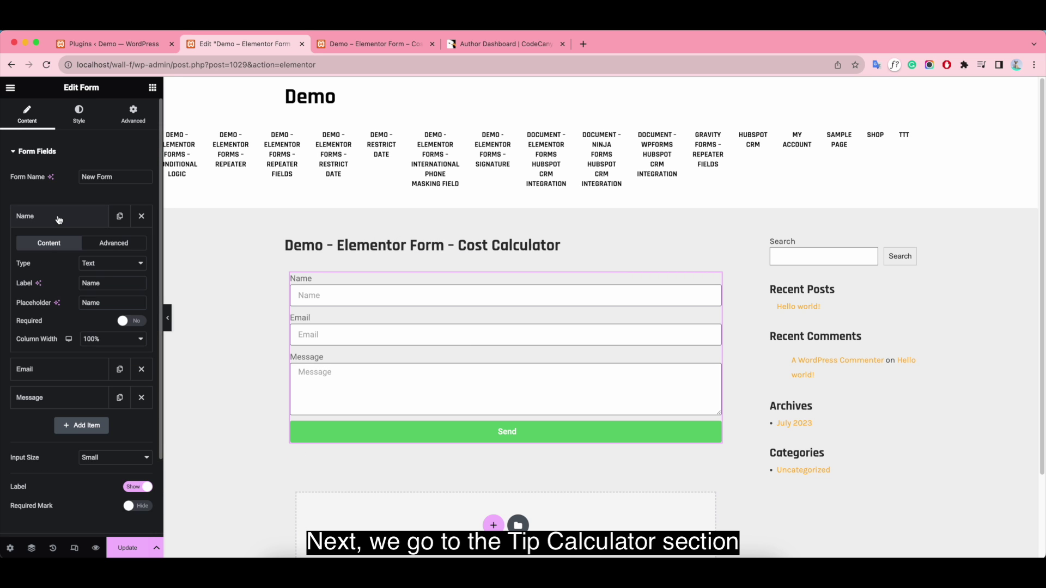
left_click(109, 264)
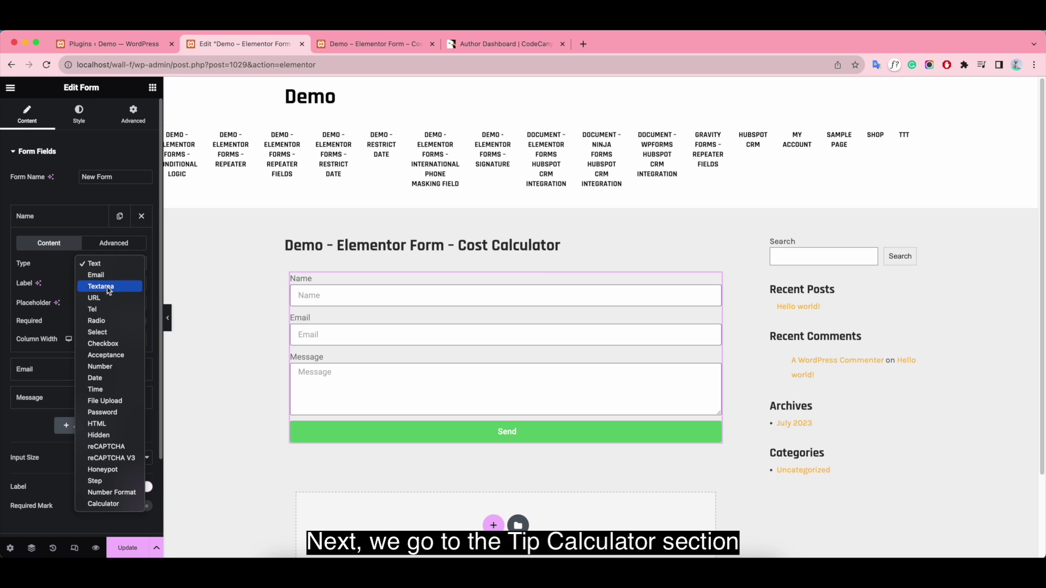
left_click(111, 493)
type("Bill")
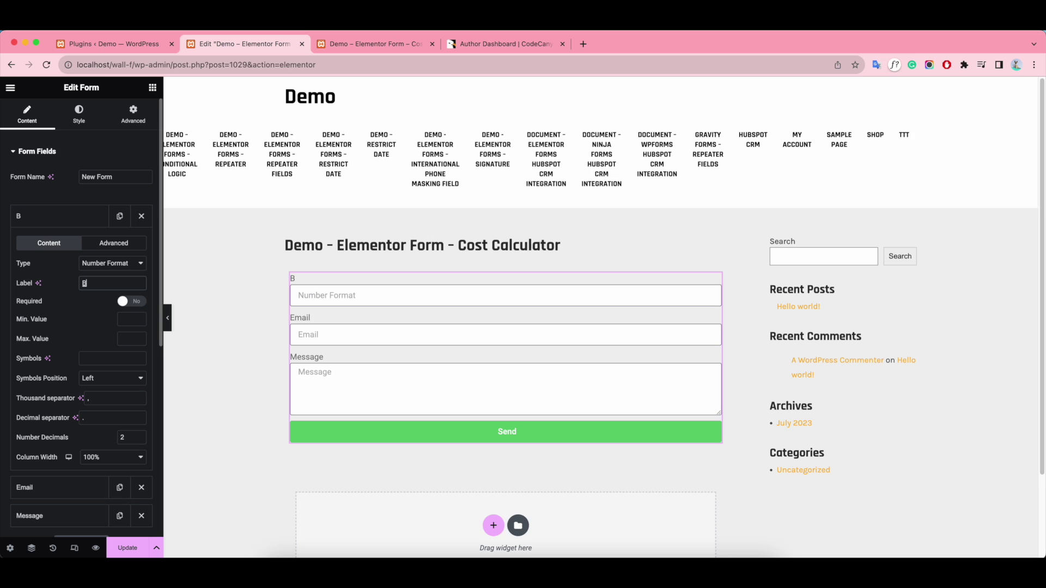
left_click(119, 356)
Step: Make Email a Tip Percentage number format field with the % symbol on the right
left_click(111, 486)
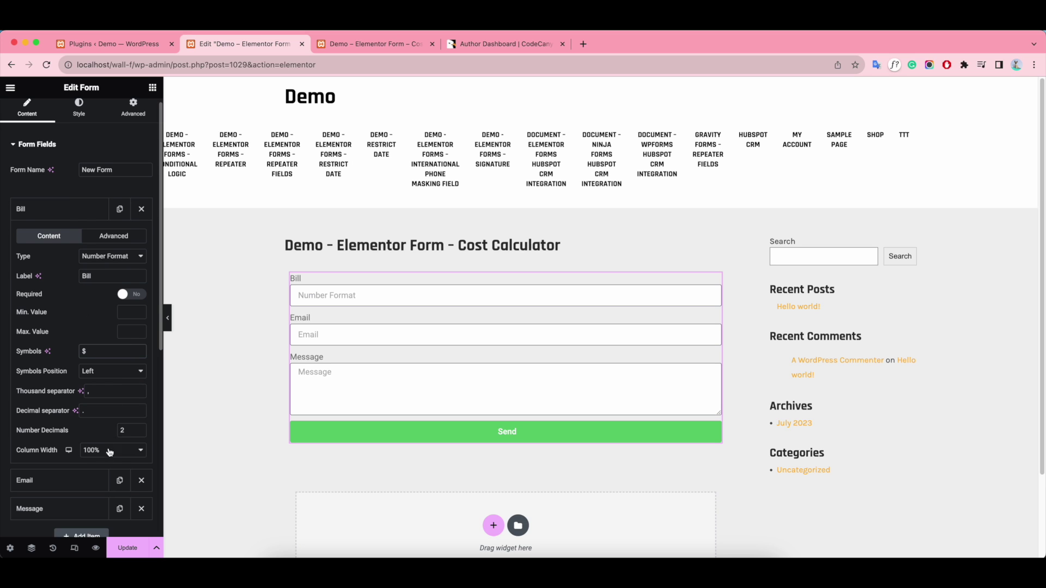
left_click(123, 285)
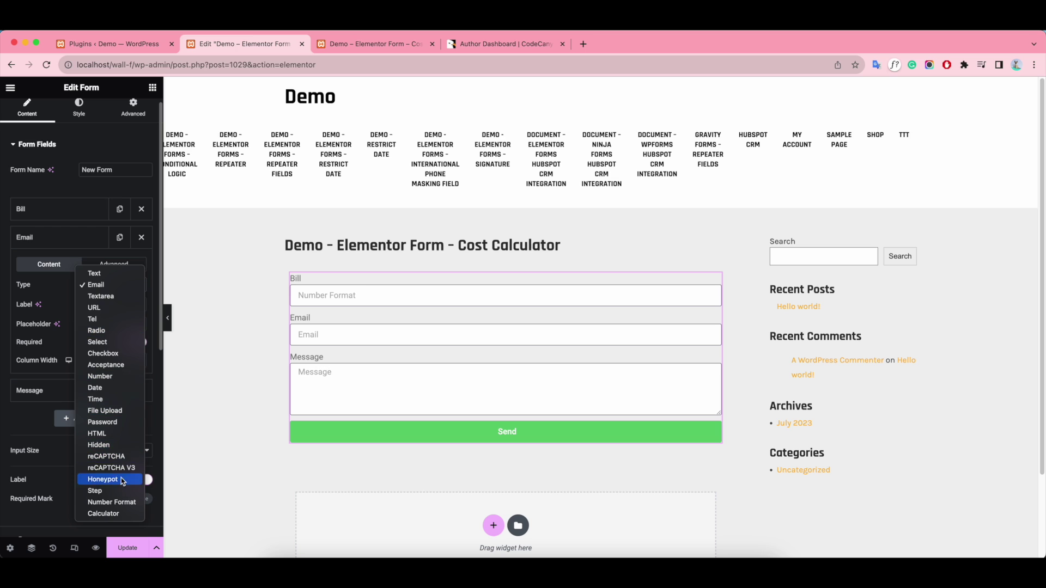
left_click(121, 503)
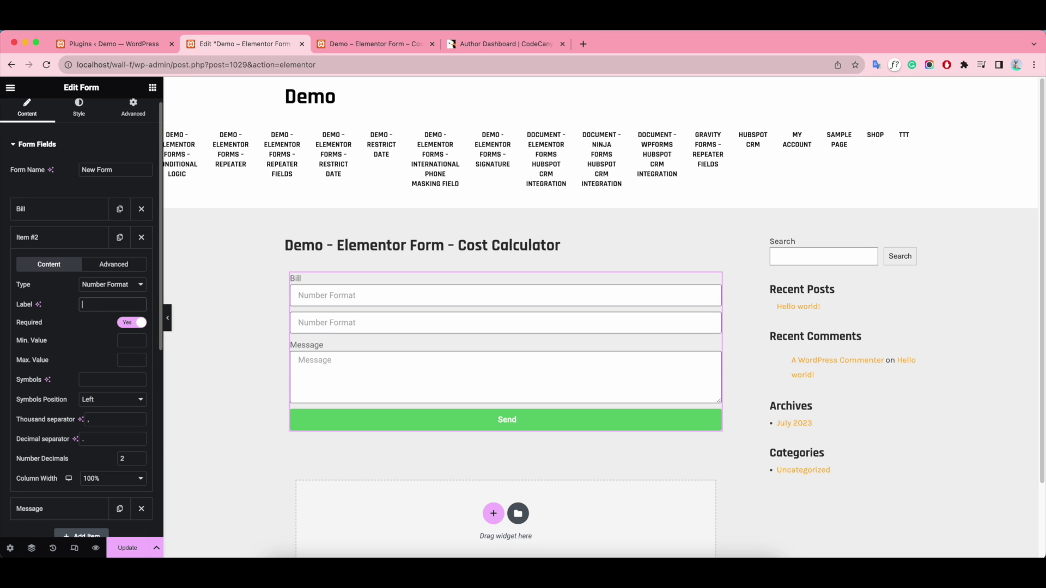
type("Tip Percentage")
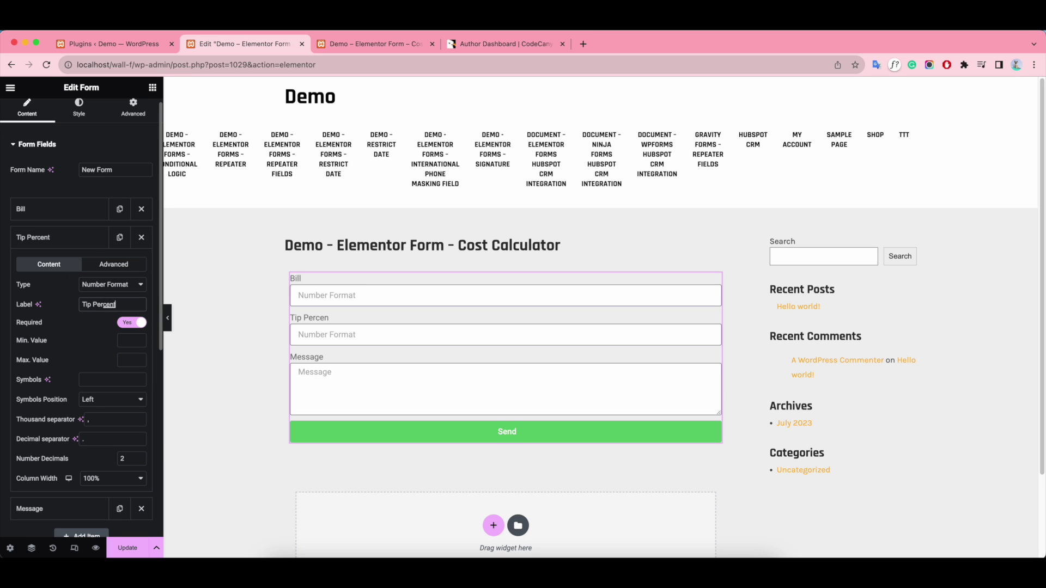
left_click(115, 380)
type("%")
left_click(97, 403)
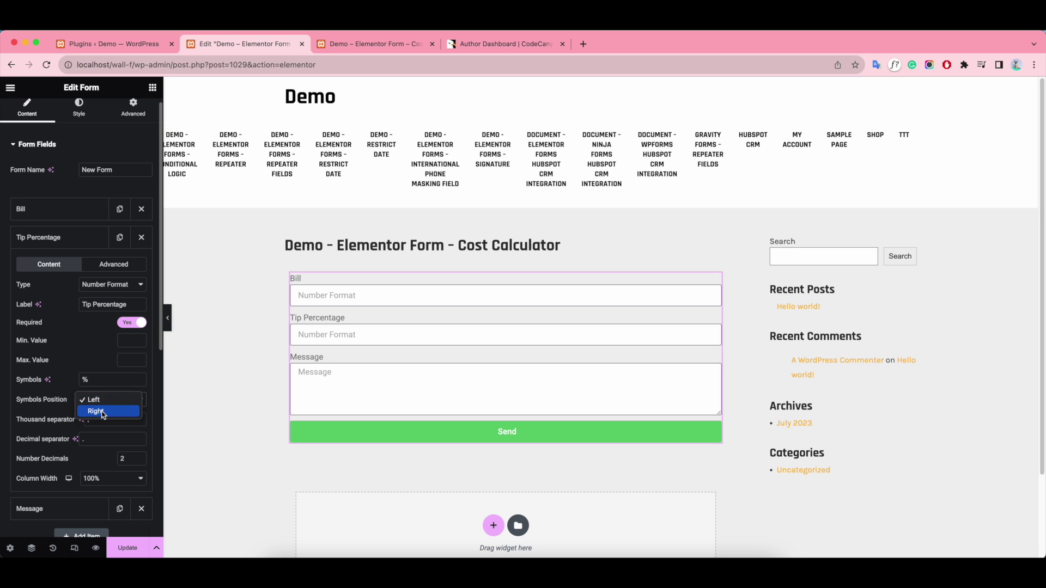
left_click(96, 412)
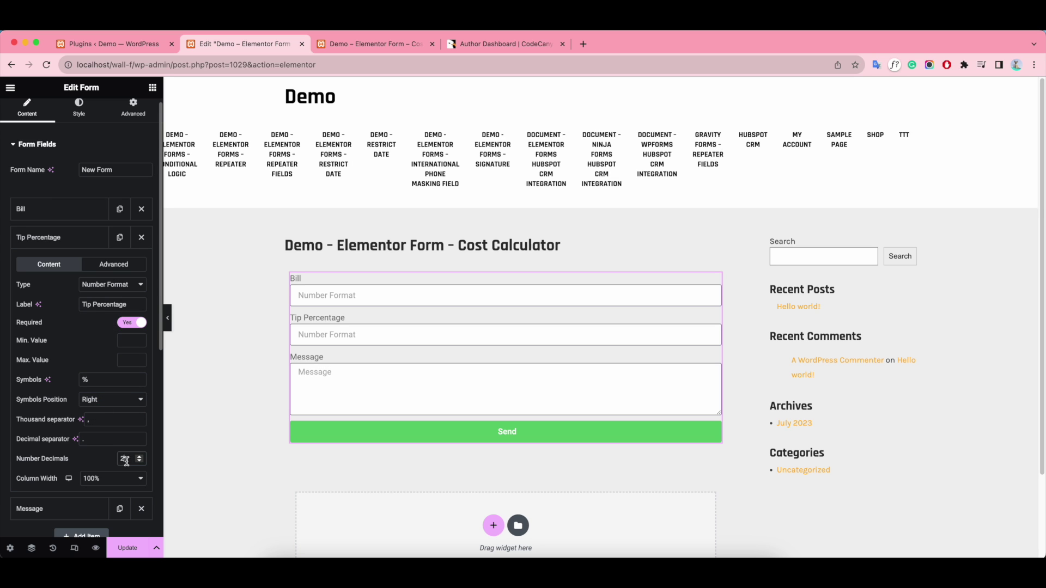
scroll(126, 462, "down", 2)
left_click(75, 471)
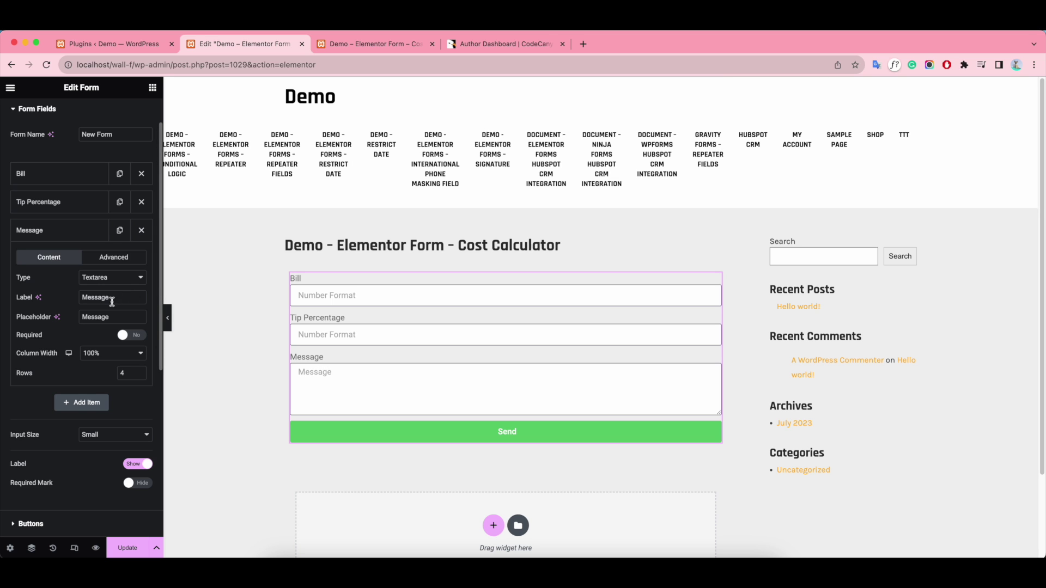
Step: Turn Message into a Tip Amount calculator with the formula (email/100)*name
left_click(123, 281)
left_click(104, 495)
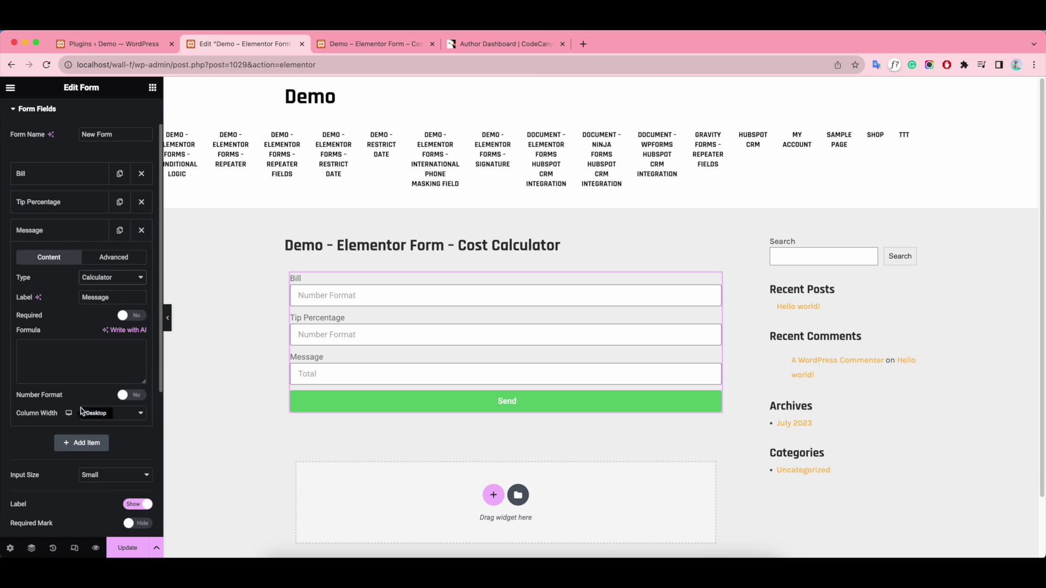
double_click(115, 298)
key("BackSpace")
type("Tip Amount")
left_click(52, 353)
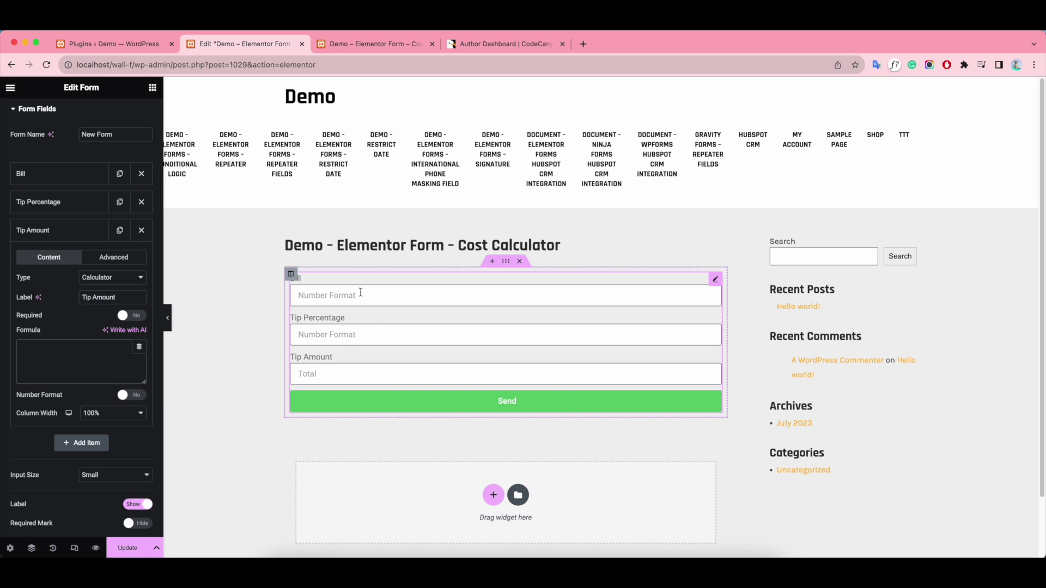
left_click(61, 350)
type("(")
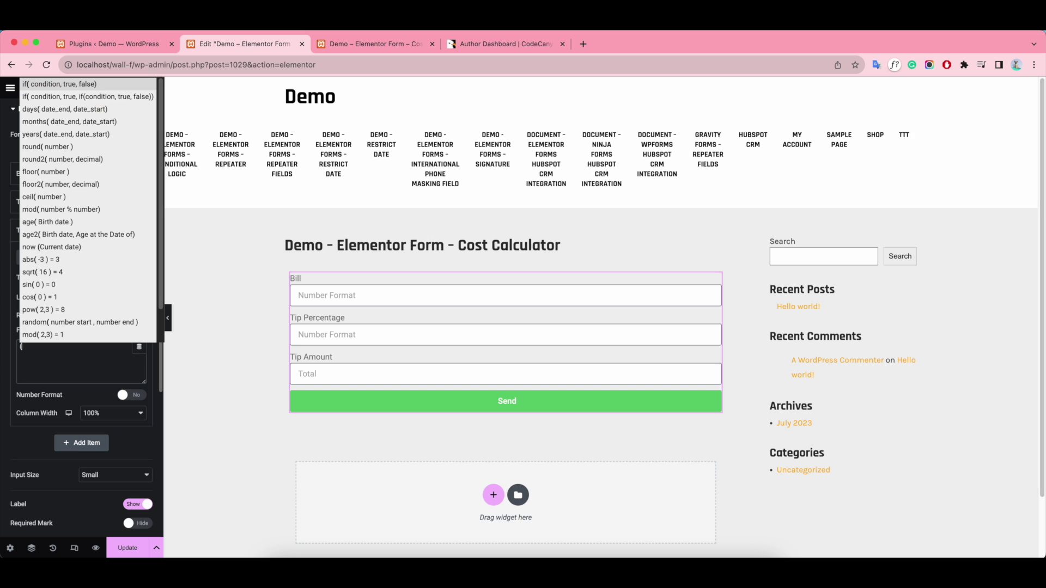
left_click(138, 349)
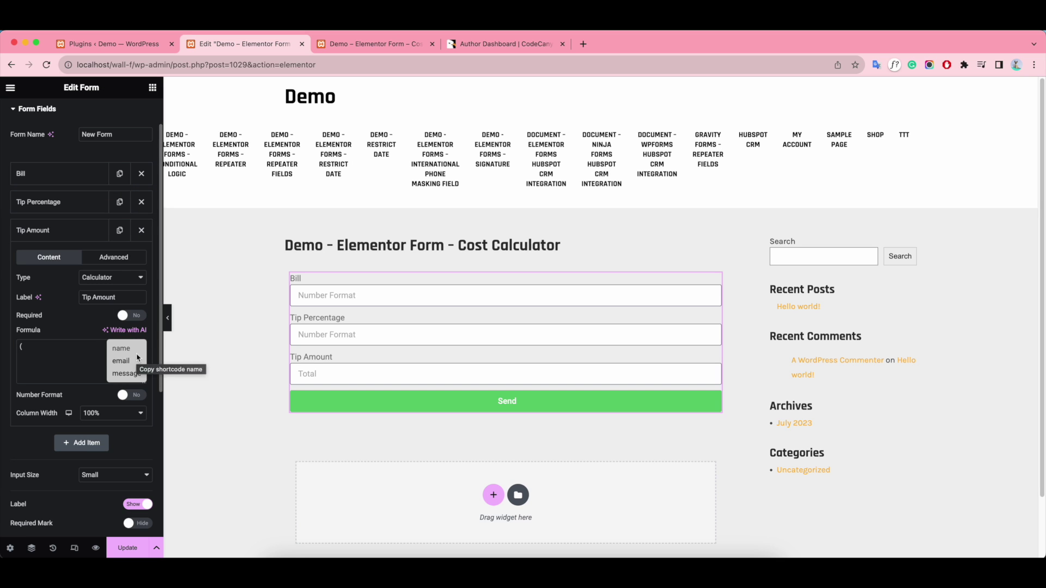
type("email/100)*")
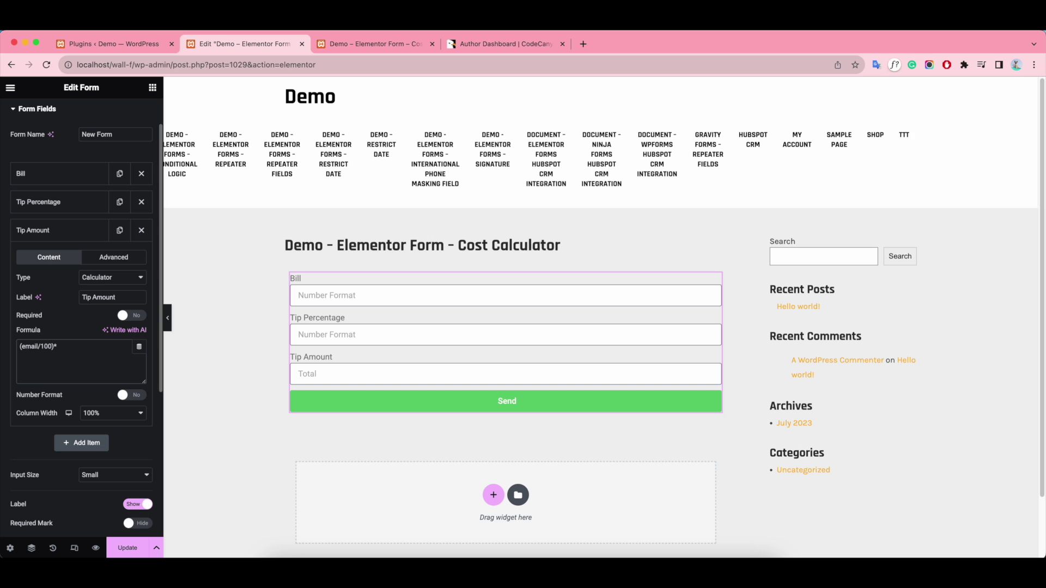
type("name")
Step: Add a fourth field and give Tip Amount number formatting with a $ symbol
left_click(81, 443)
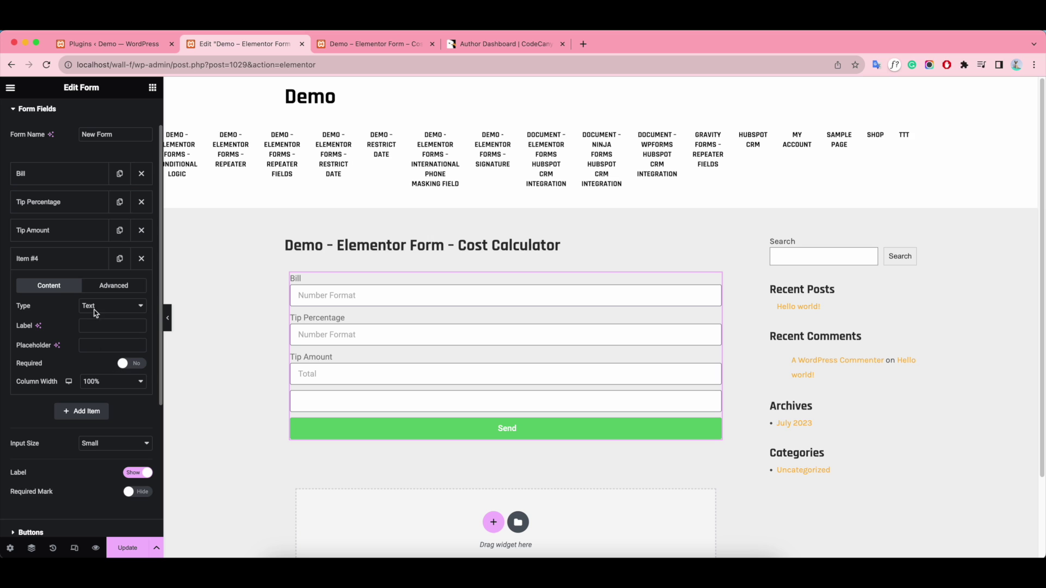
left_click(60, 230)
left_click(132, 395)
left_click(110, 408)
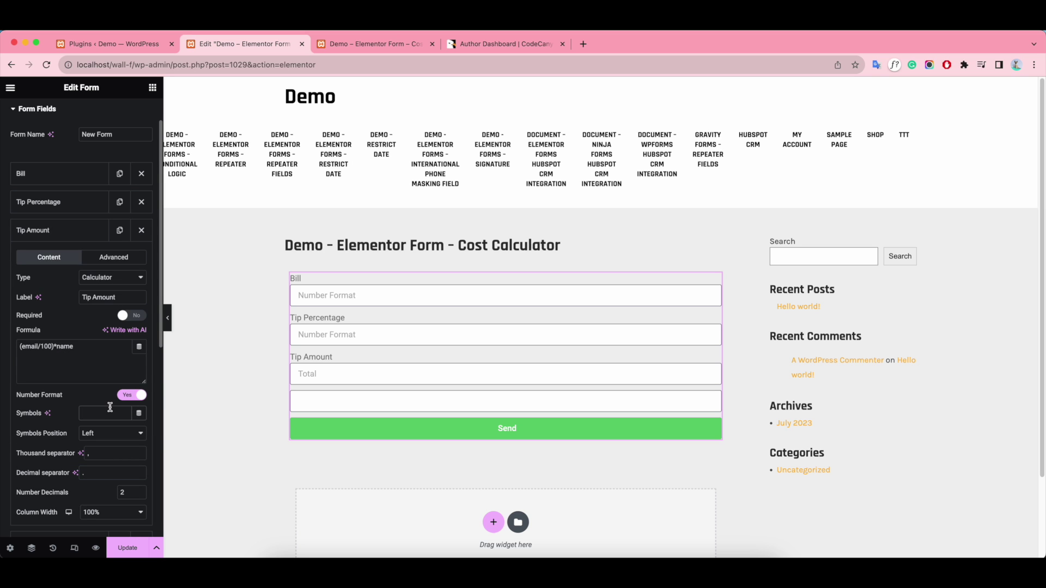
type("$")
scroll(97, 467, "down", 1)
left_click(63, 511)
left_click(110, 283)
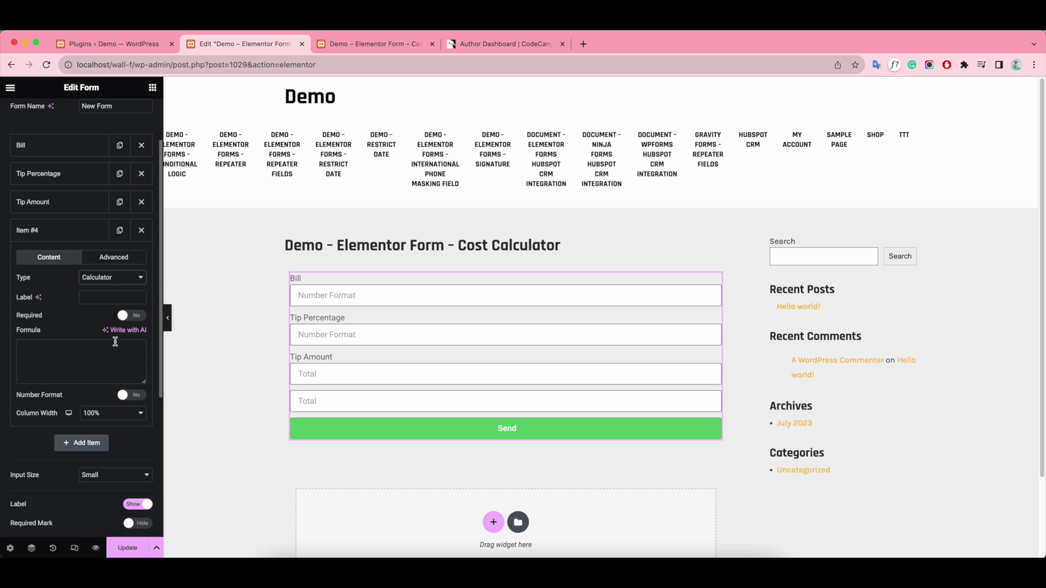
Step: Make the fourth field a calculator labelled Total
left_click(103, 518)
left_click(101, 294)
type("ToTal")
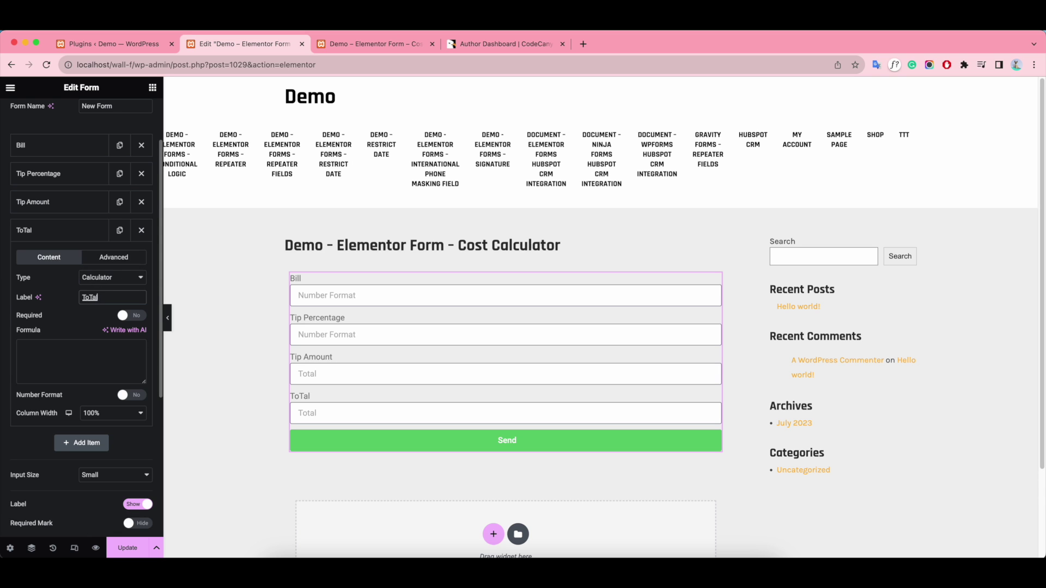
key("BackSpace")
key("BackSpace")
key("BackSpace")
type("tal")
Step: Set the Total formula to name+message and turn on its number formatting
left_click(64, 368)
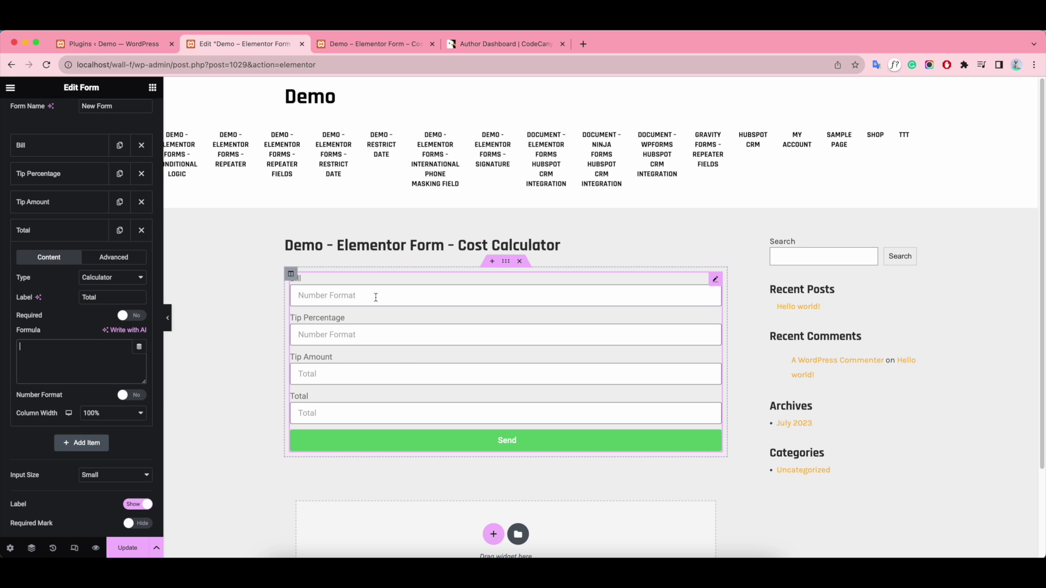
left_click(139, 347)
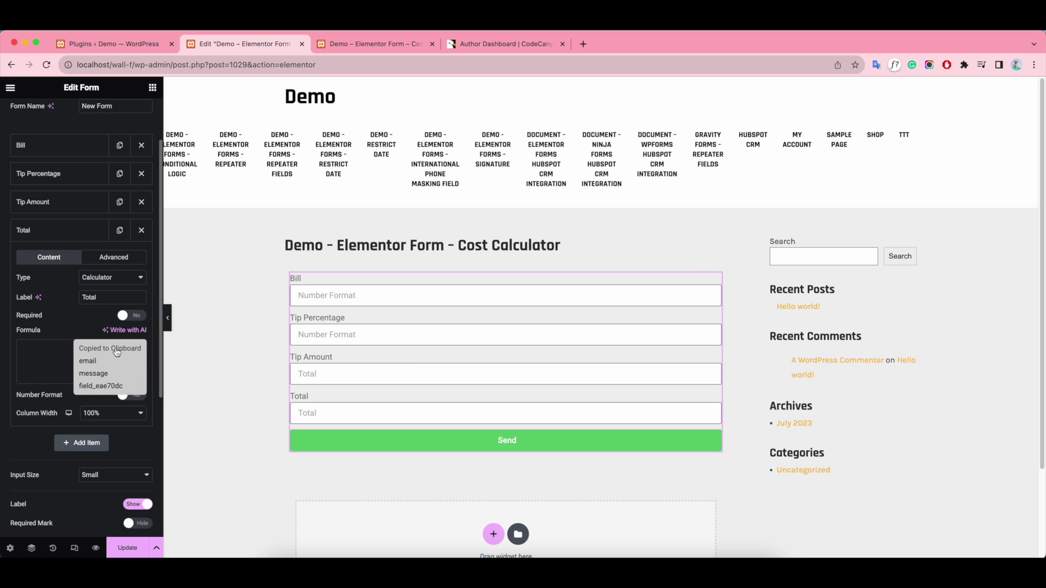
type("+")
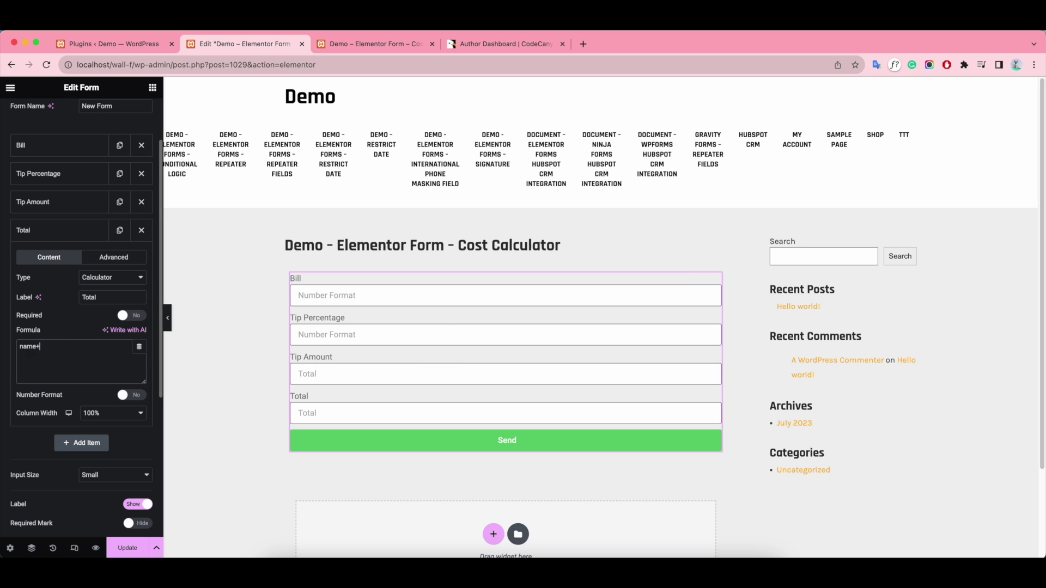
left_click(140, 346)
left_click(59, 350)
scroll(87, 349, "down", 1)
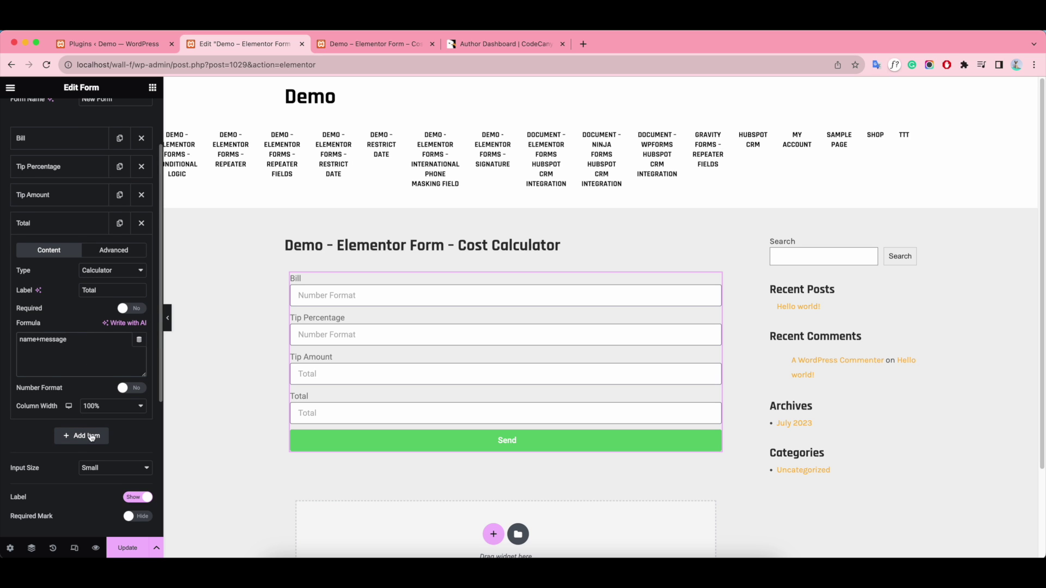
left_click(129, 388)
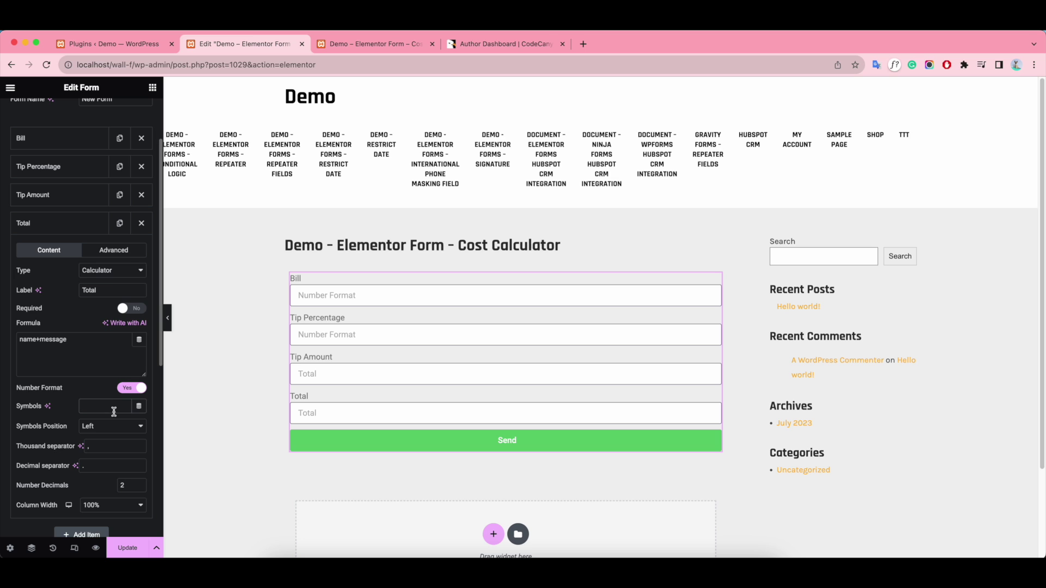
scroll(82, 491, "down", 1)
Step: Add a Number field labelled 'Number of People' to the form
left_click(81, 493)
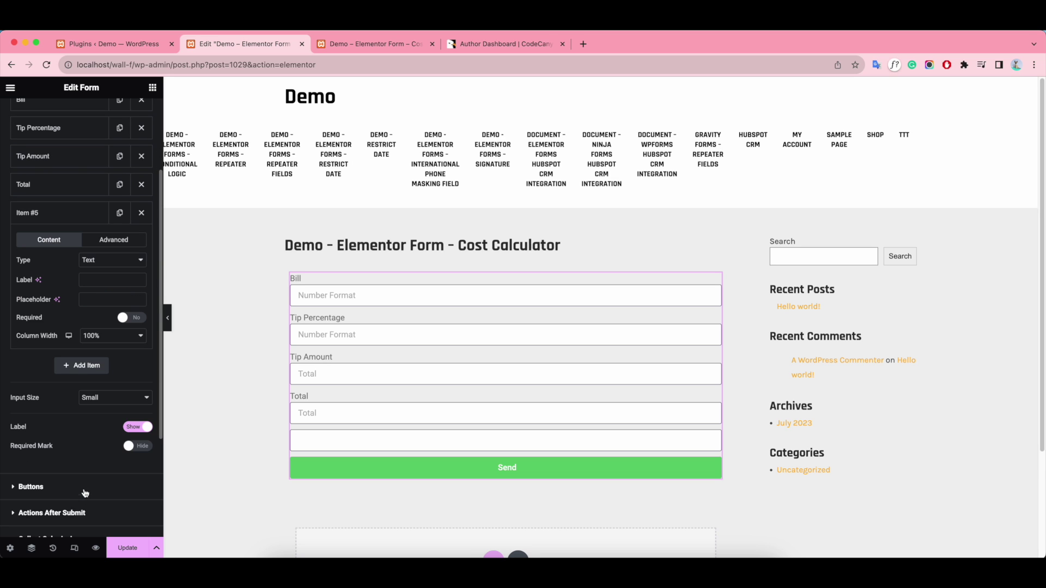
left_click(105, 267)
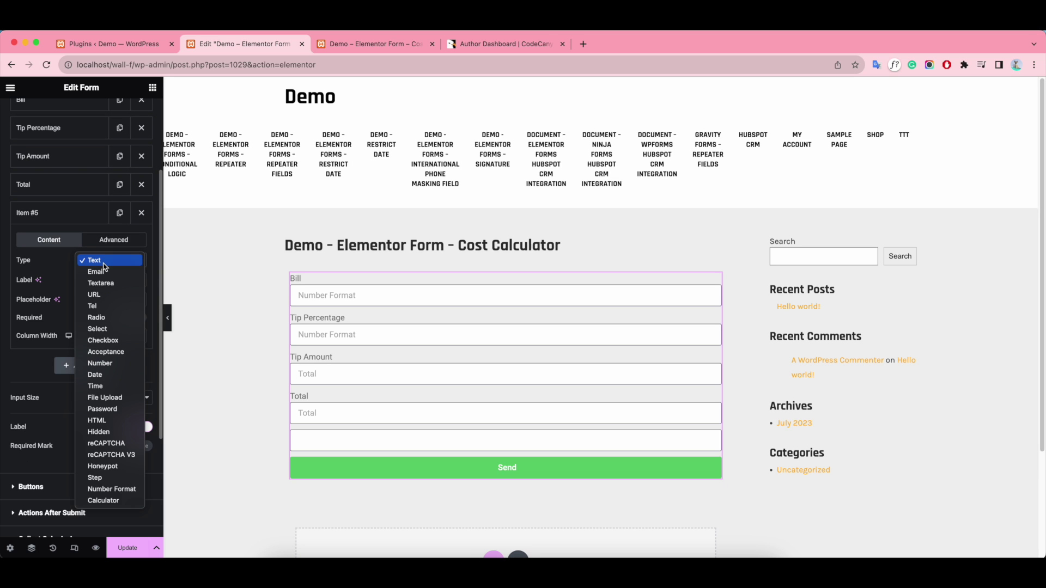
left_click(109, 364)
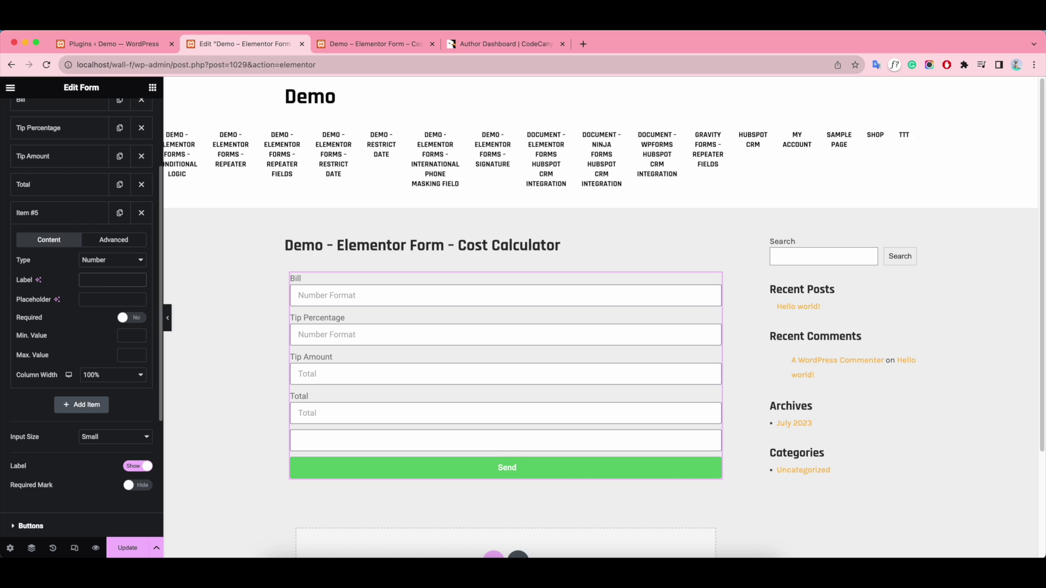
left_click(114, 279)
type("Number of Pe")
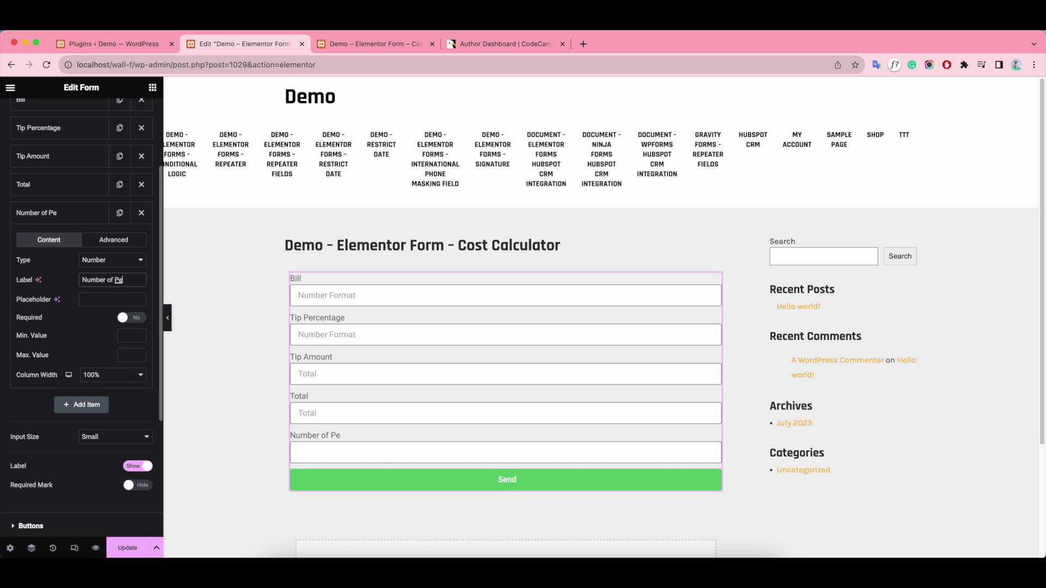
type("ople")
Step: Add a Calculator field labelled 'Per Person'
left_click(97, 403)
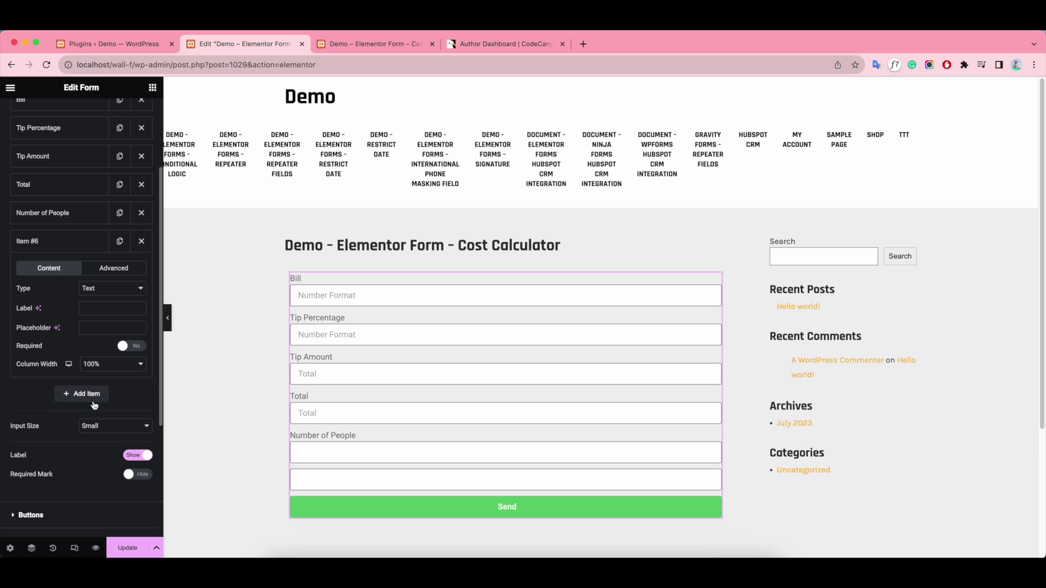
left_click(111, 289)
left_click(117, 533)
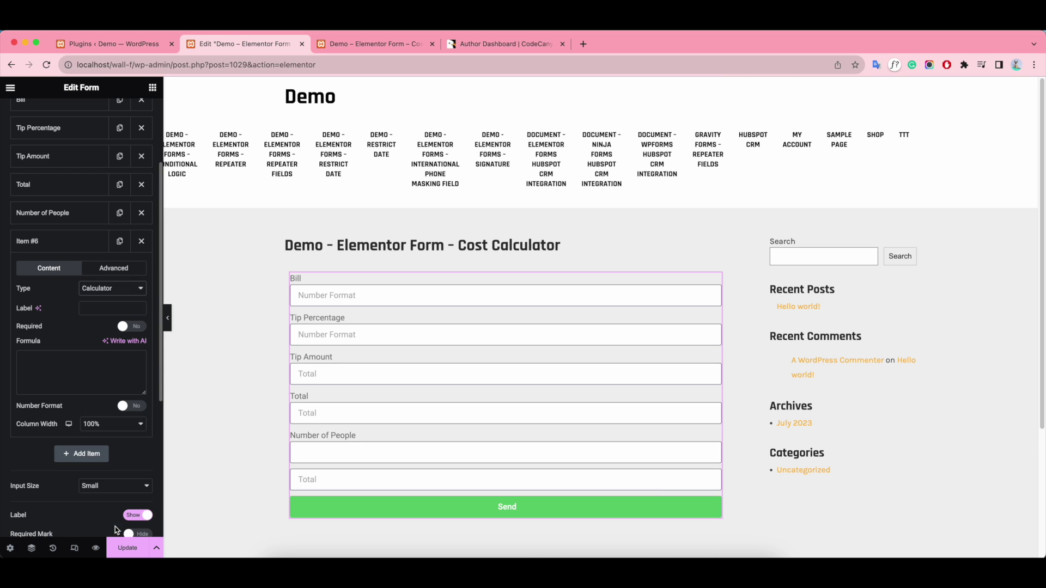
left_click(97, 308)
type("Per Person")
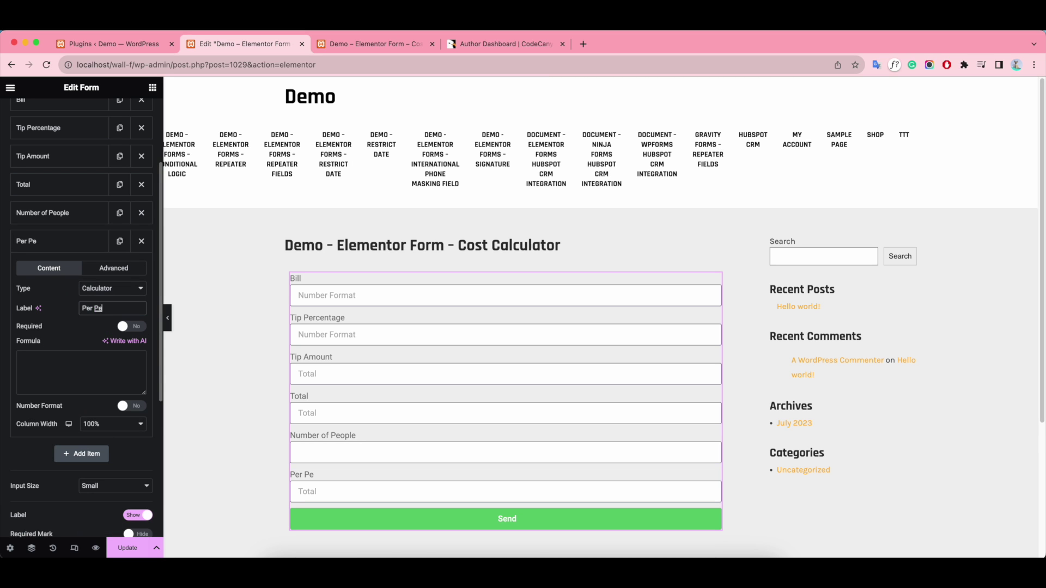
Step: Set the Per Person formula to field_eae70dc/field_c3ee565
left_click(44, 368)
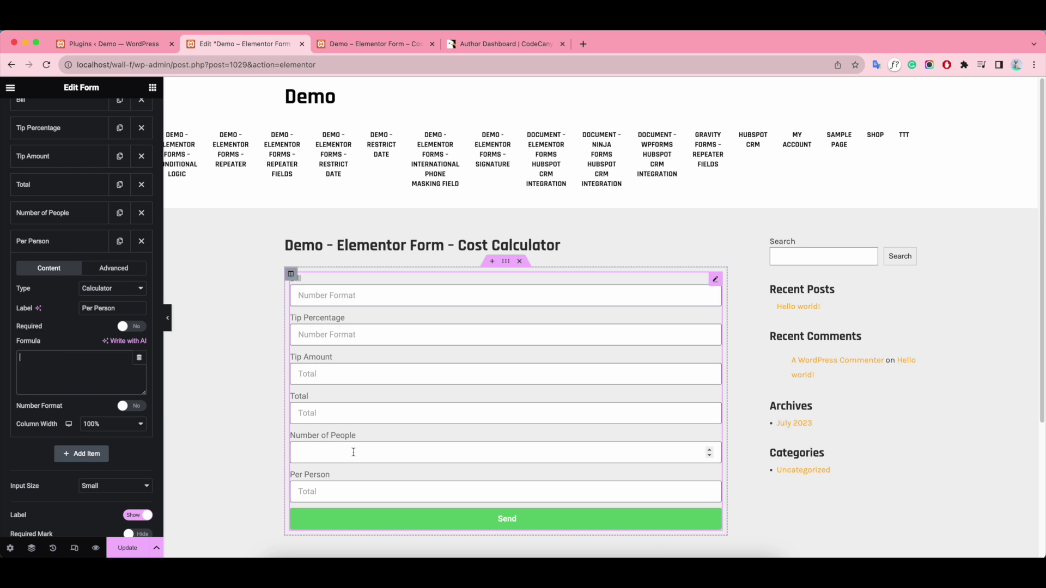
left_click(139, 360)
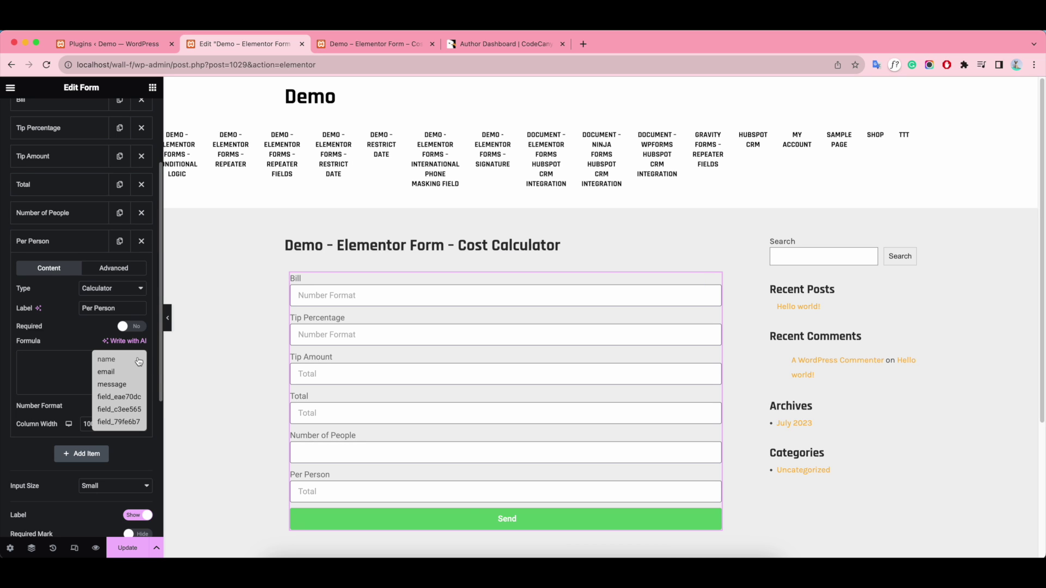
left_click(39, 363)
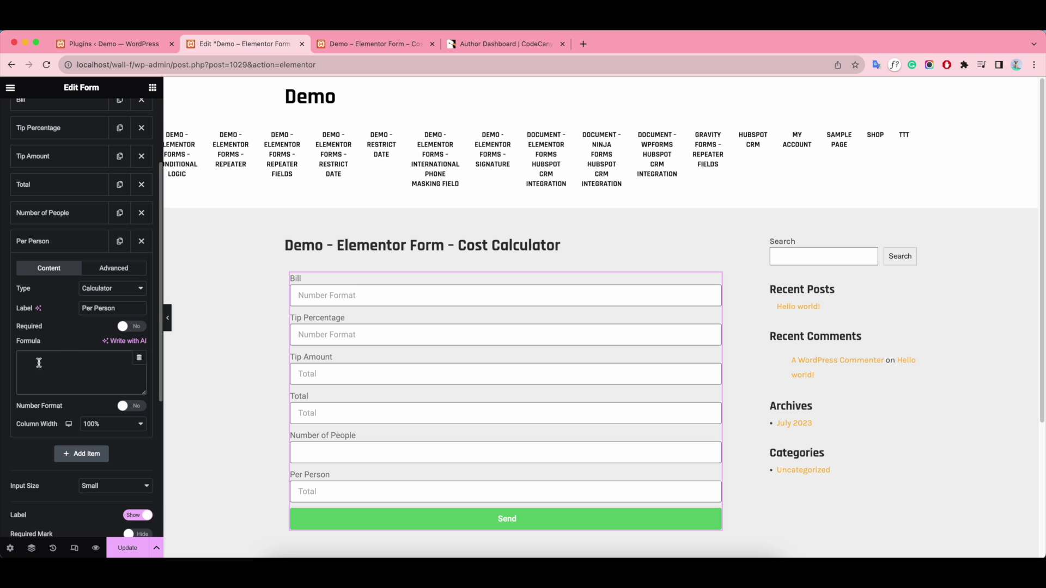
type("field_eae70dc")
left_click(139, 358)
type("field_c3ee565")
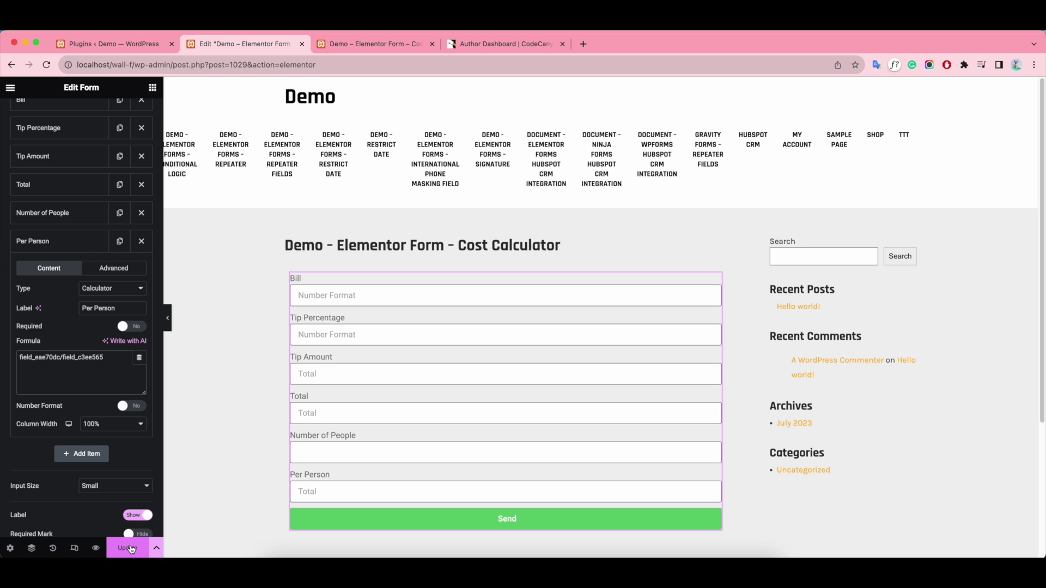
Step: Turn on Number Format with a $ symbol for Per Person and update the page
left_click(133, 406)
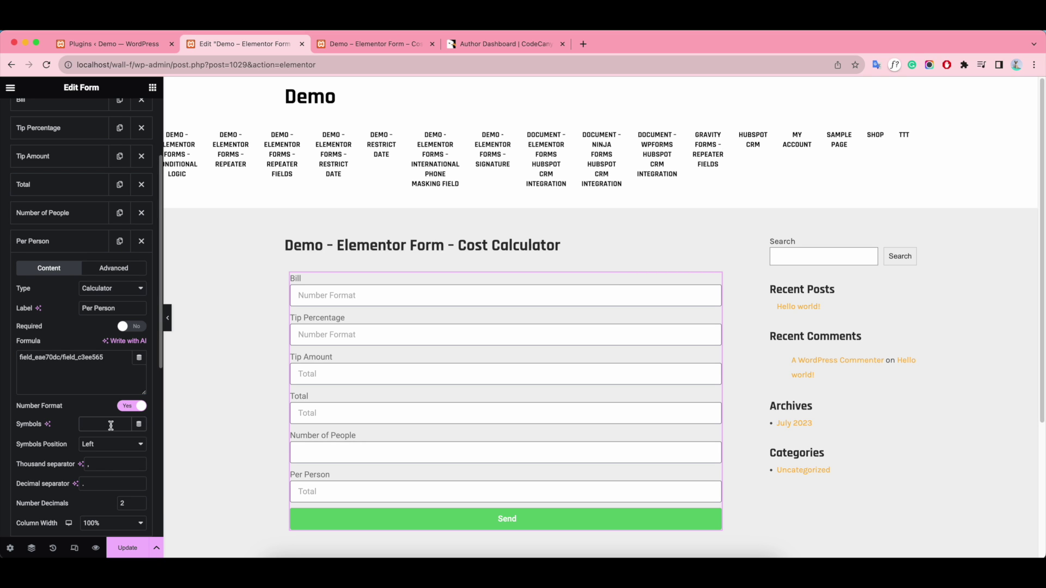
left_click(110, 425)
type("$")
scroll(106, 413, "down", 3)
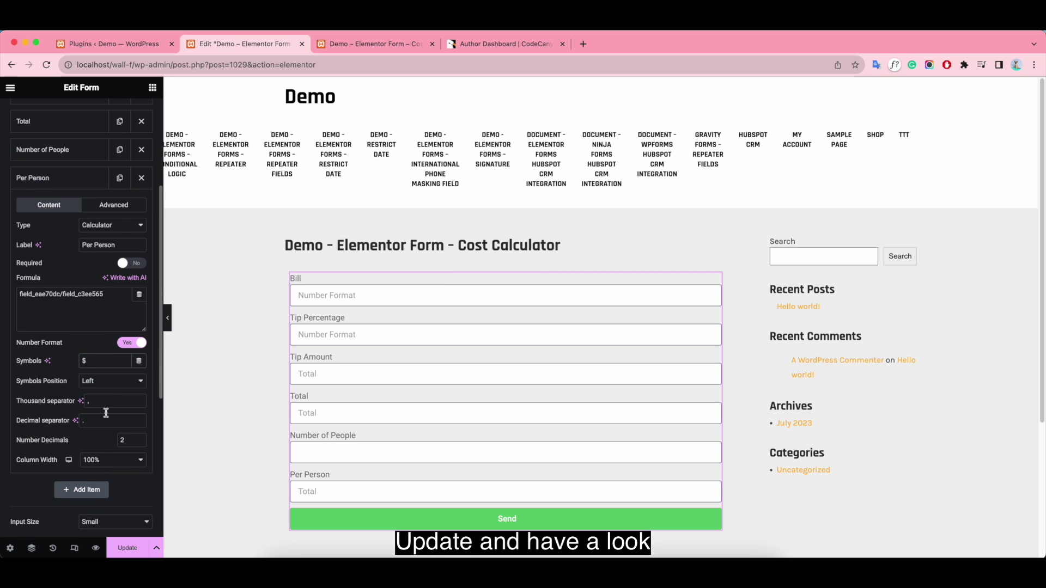
left_click(121, 548)
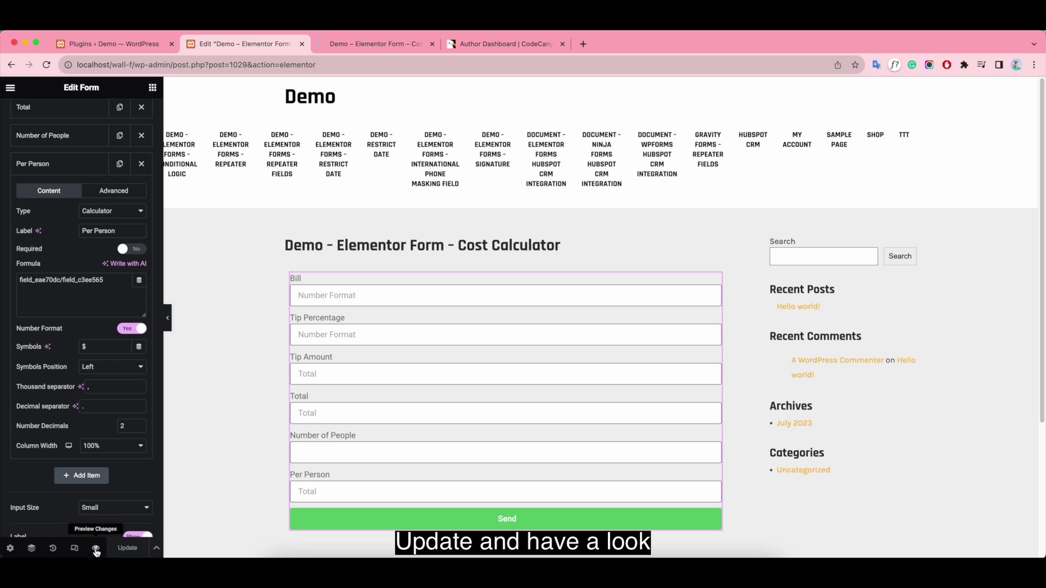
Step: In the page preview, enter a $600 bill, 20 tip percentage and a number of people
left_click(375, 44)
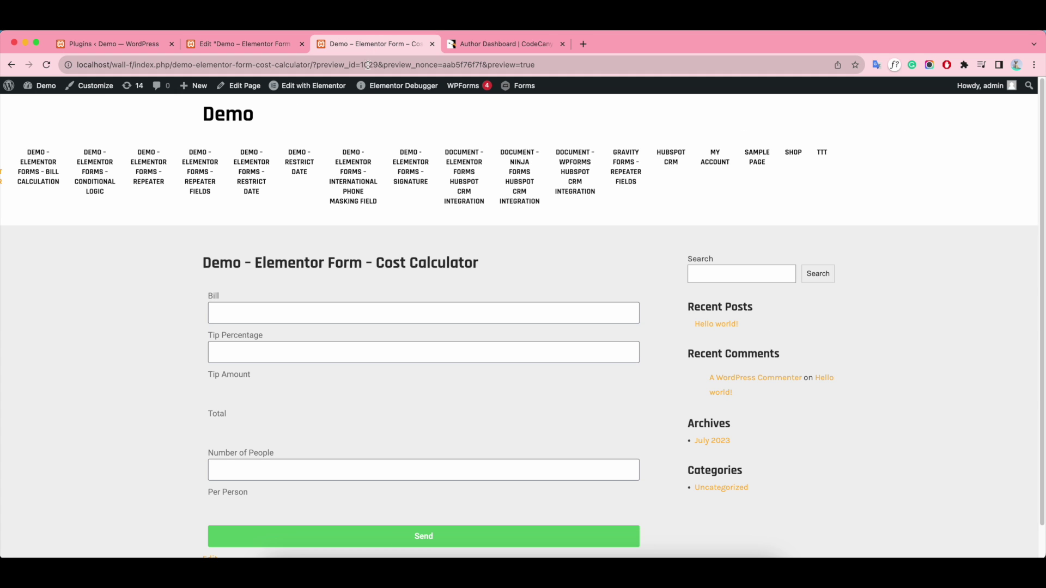
scroll(316, 340, "down", 1)
scroll(613, 336, "down", 1)
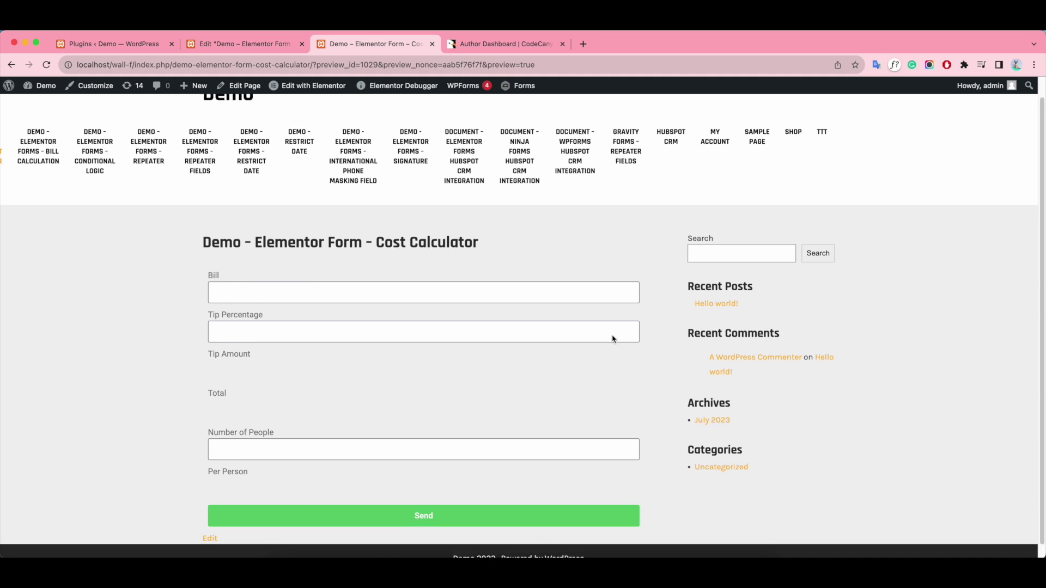
left_click(257, 287)
type("$60")
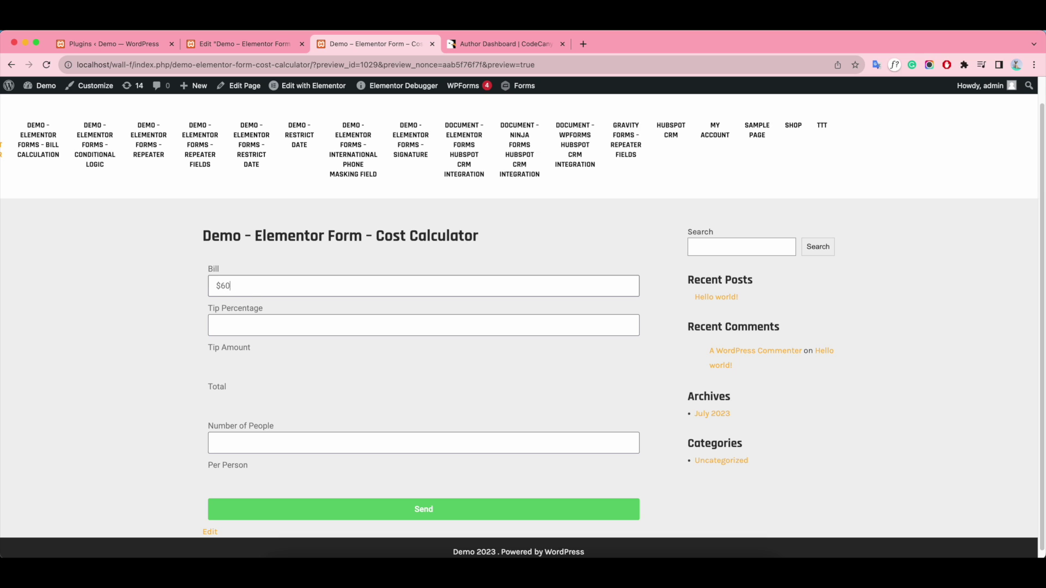
type("0")
left_click(238, 322)
type("20")
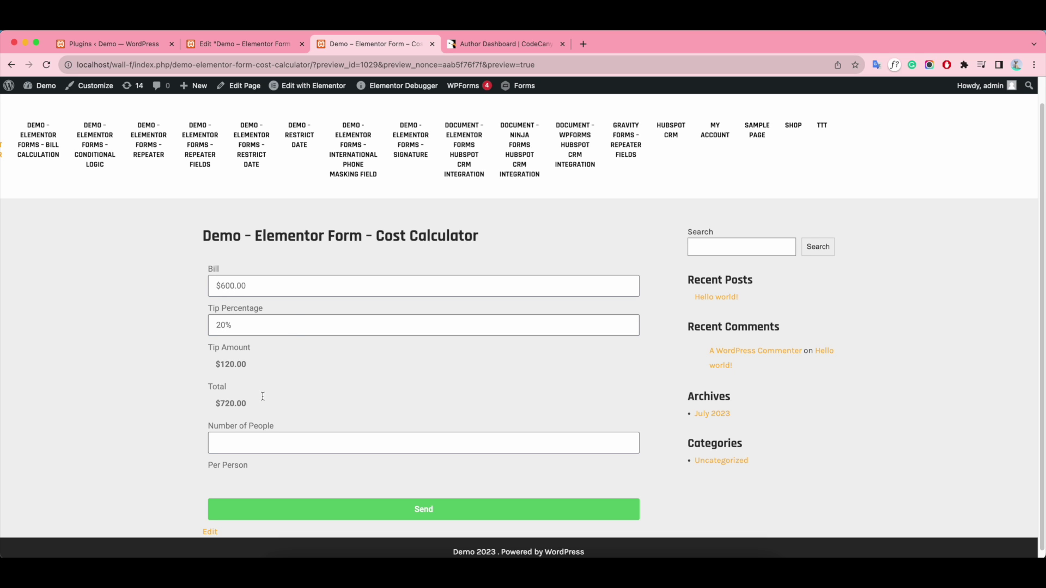
left_click(233, 439)
type("4")
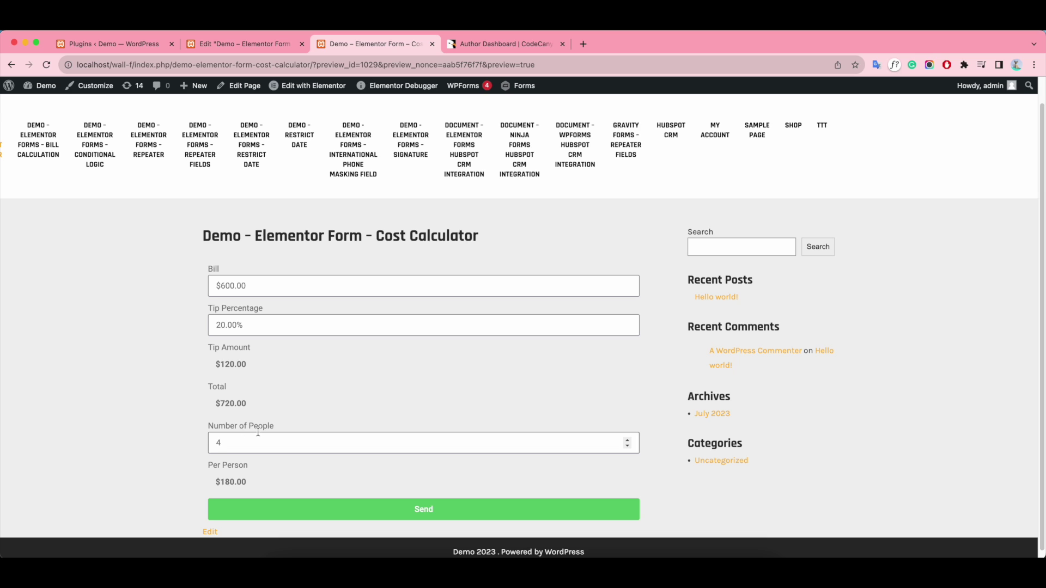
type("3")
type("1")
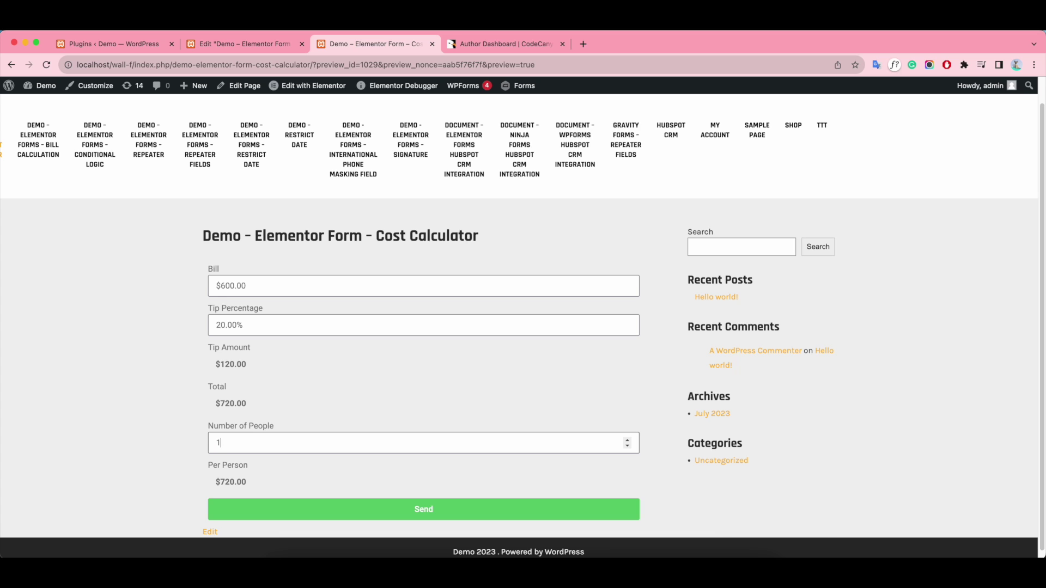